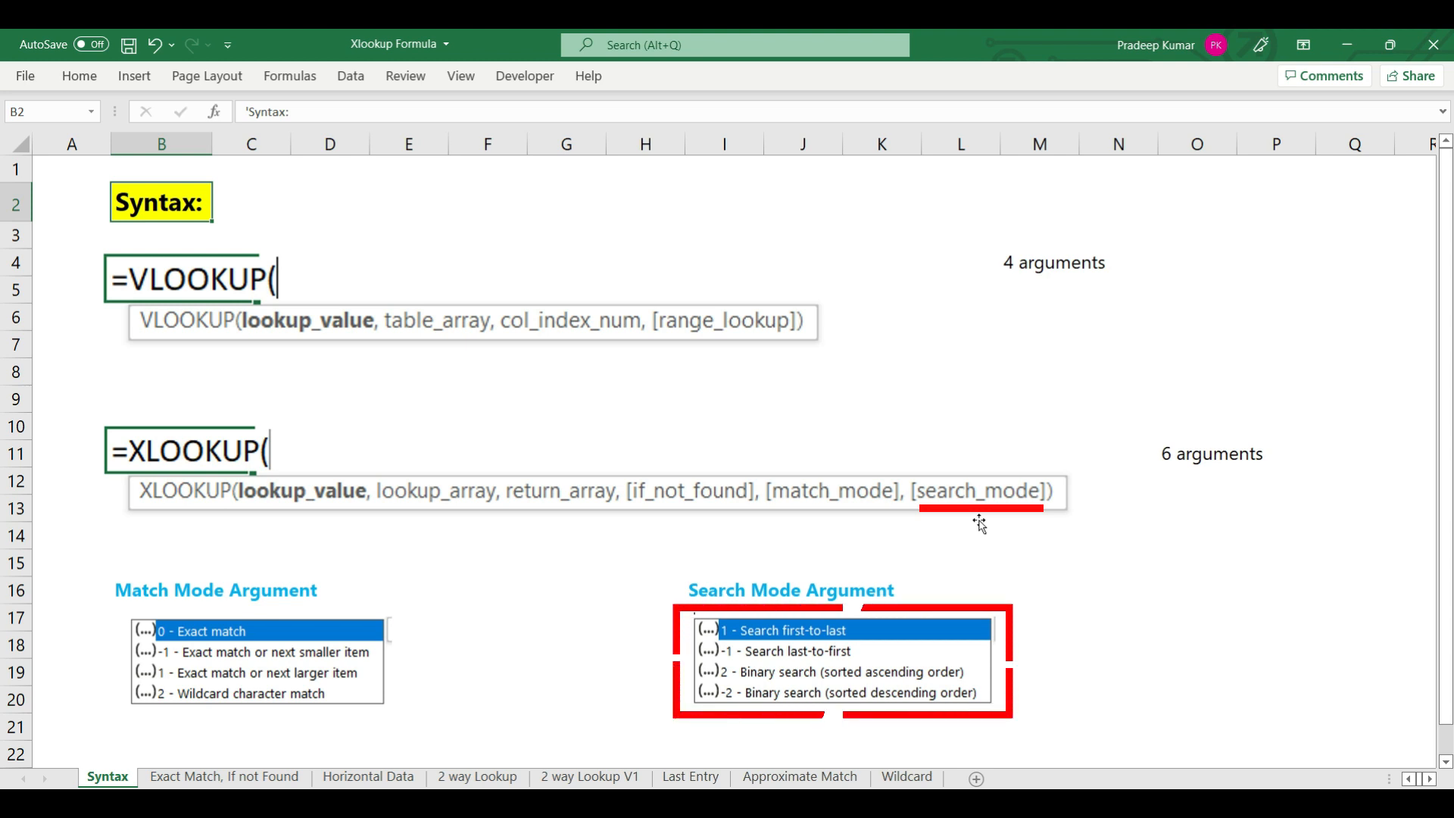
Open the Exact Match, If not Found sheet and examine its employee sales table and the name choices offered in G10
left_click(229, 778)
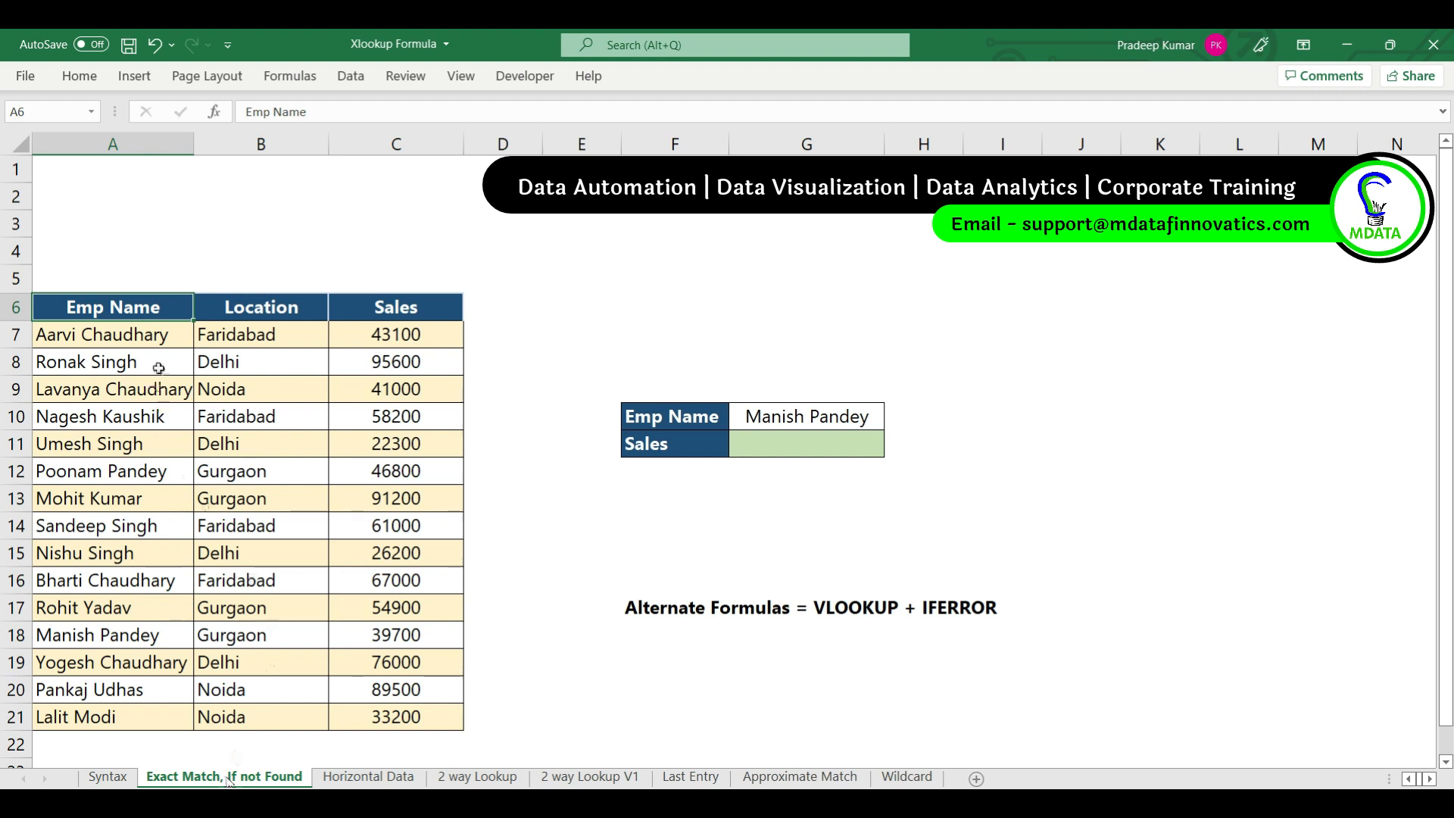
left_click_drag(185, 307, 454, 716)
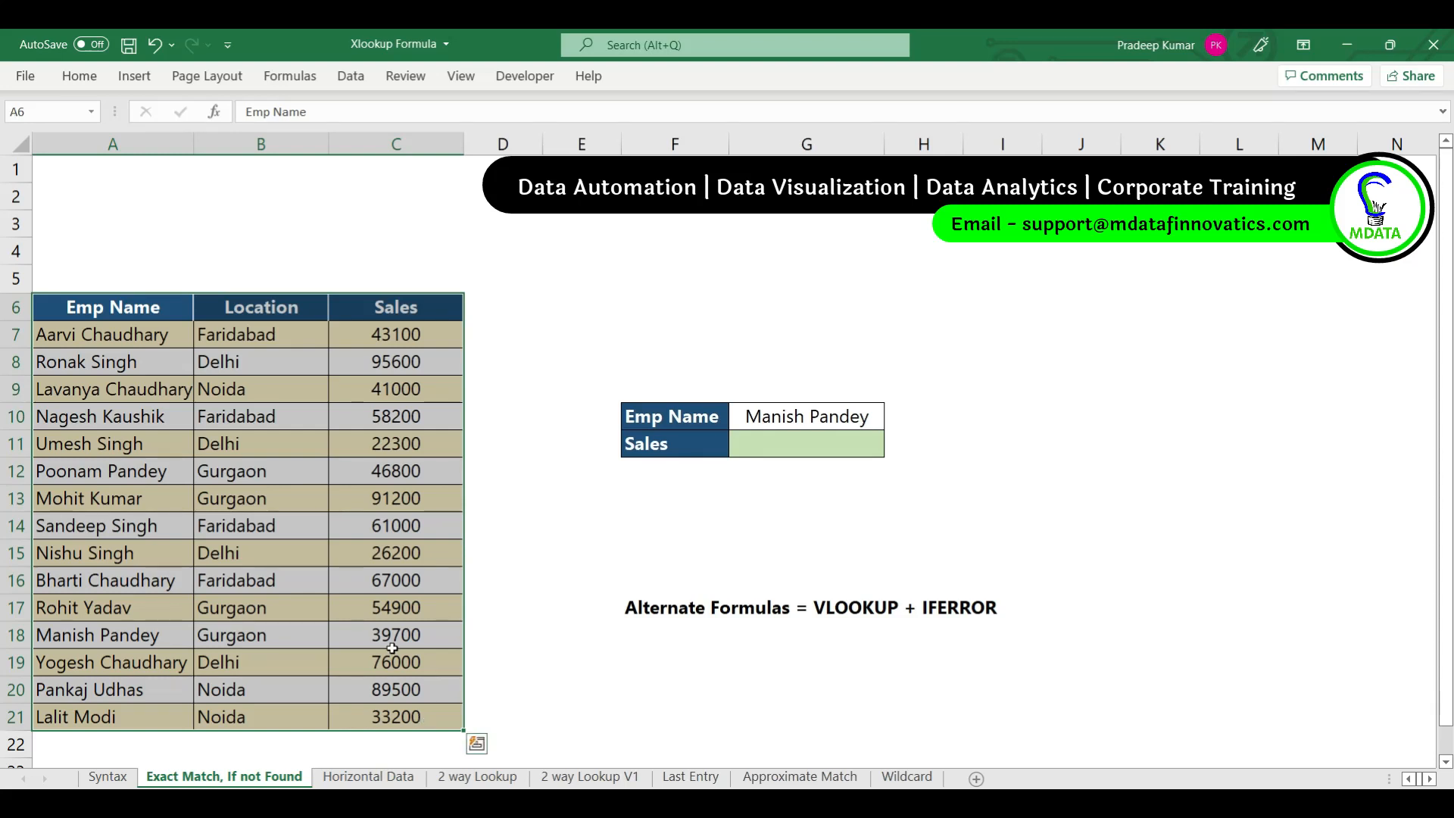
left_click(381, 309)
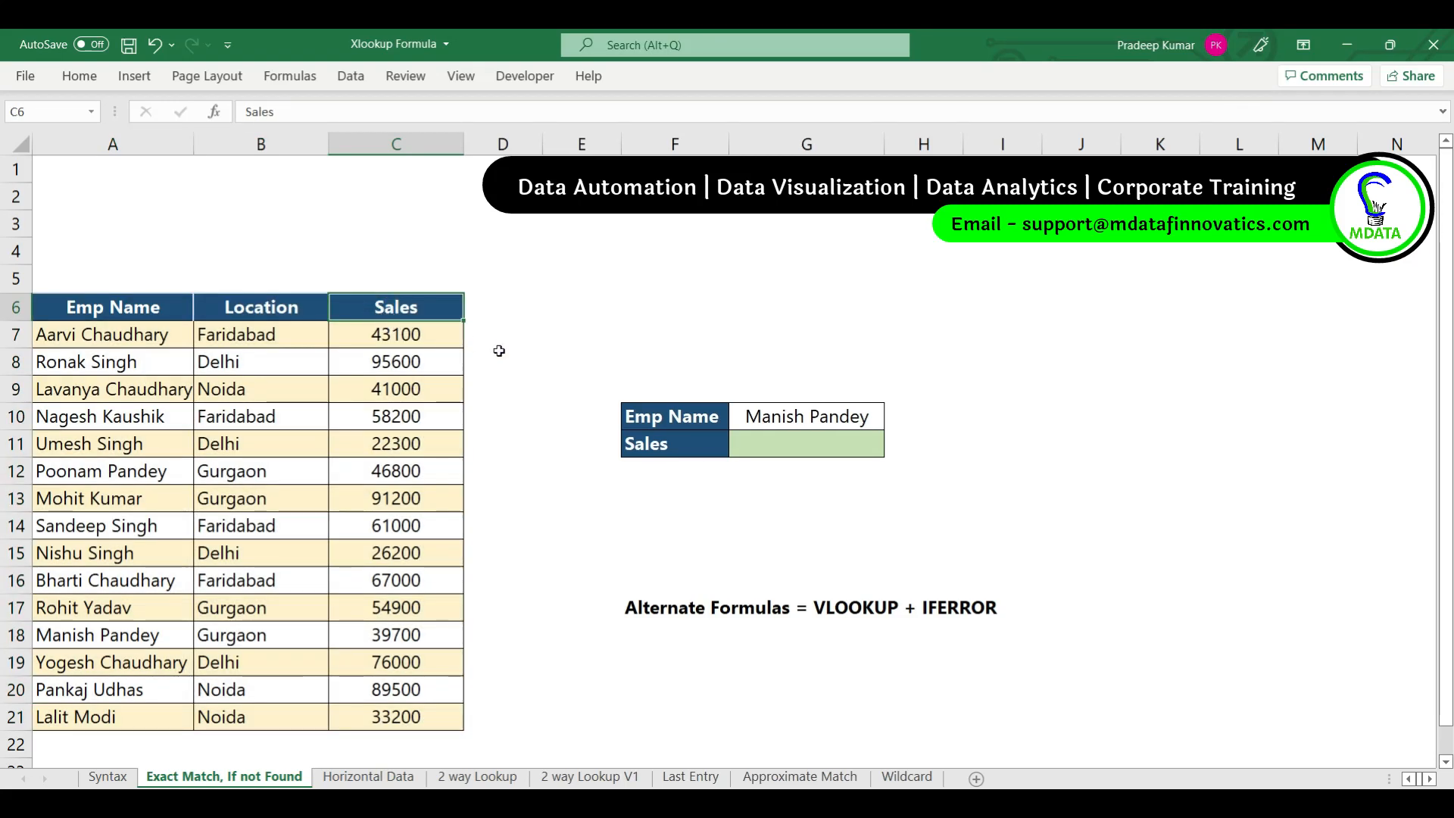
left_click(779, 416)
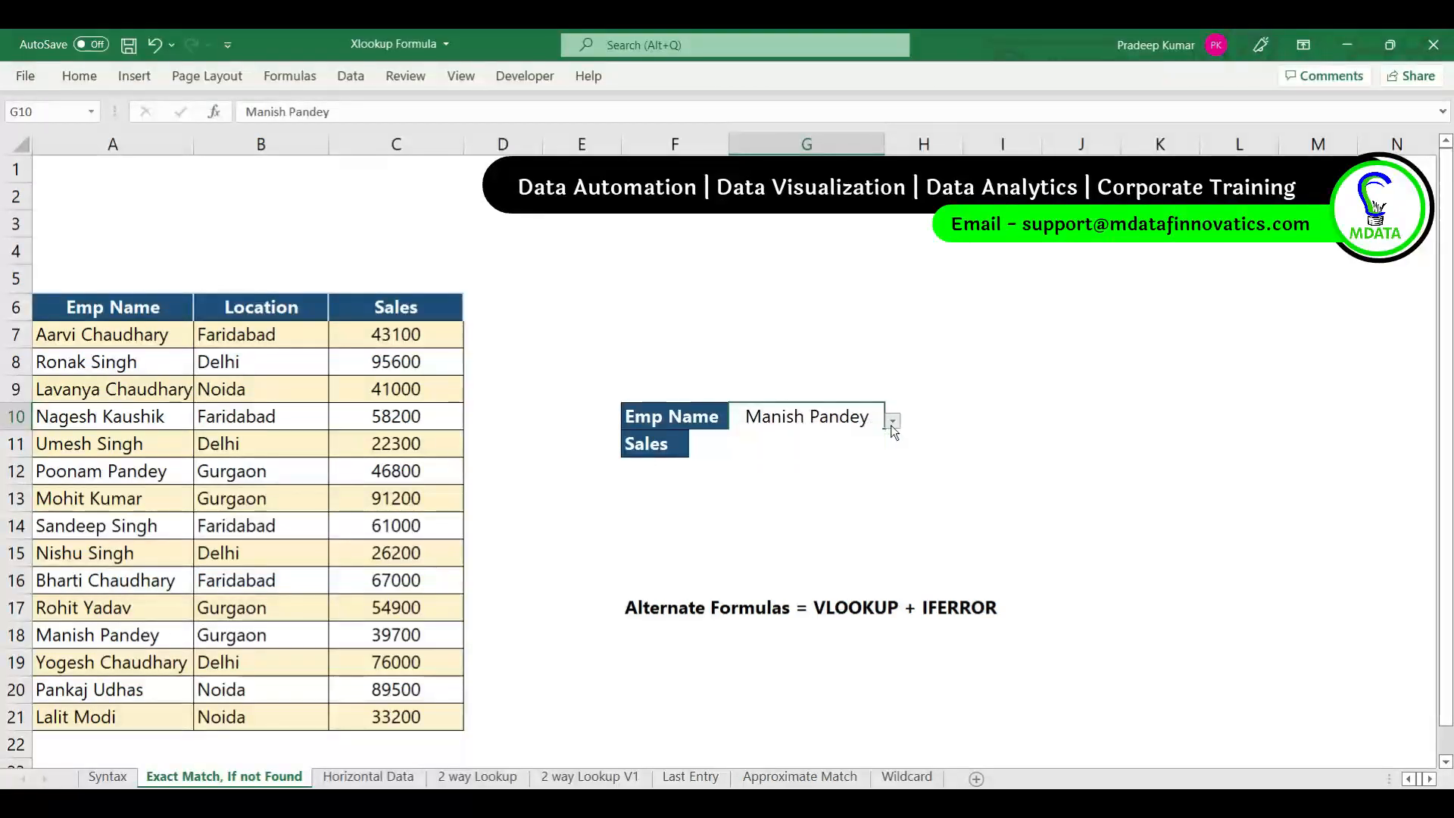
left_click(893, 423)
left_click(852, 422)
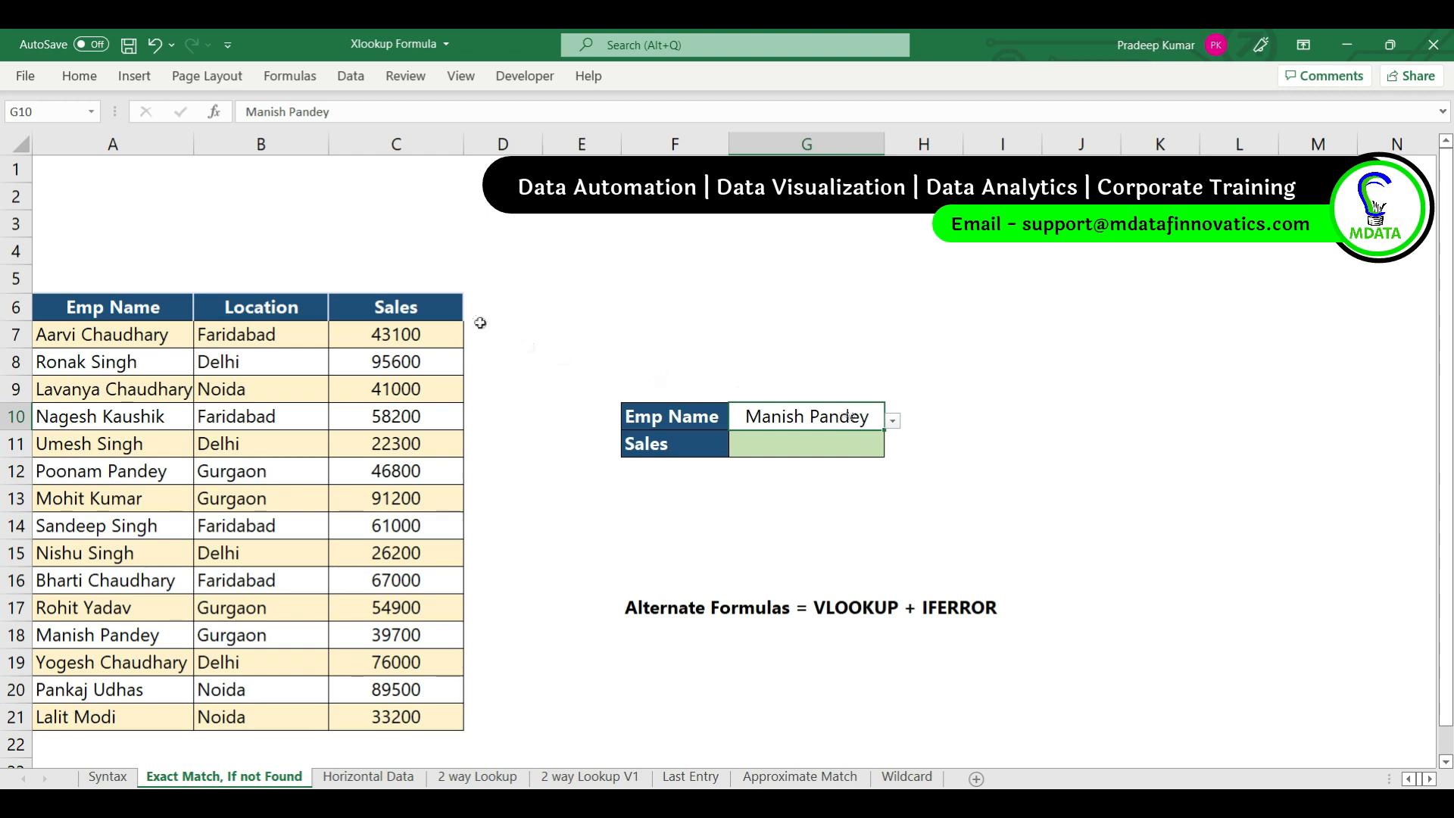
left_click_drag(409, 306, 182, 709)
Enter =XLOOKUP(G10,A7:A21,C7:C21) in the Sales cell G11 to return the chosen employee's sales
left_click(841, 444)
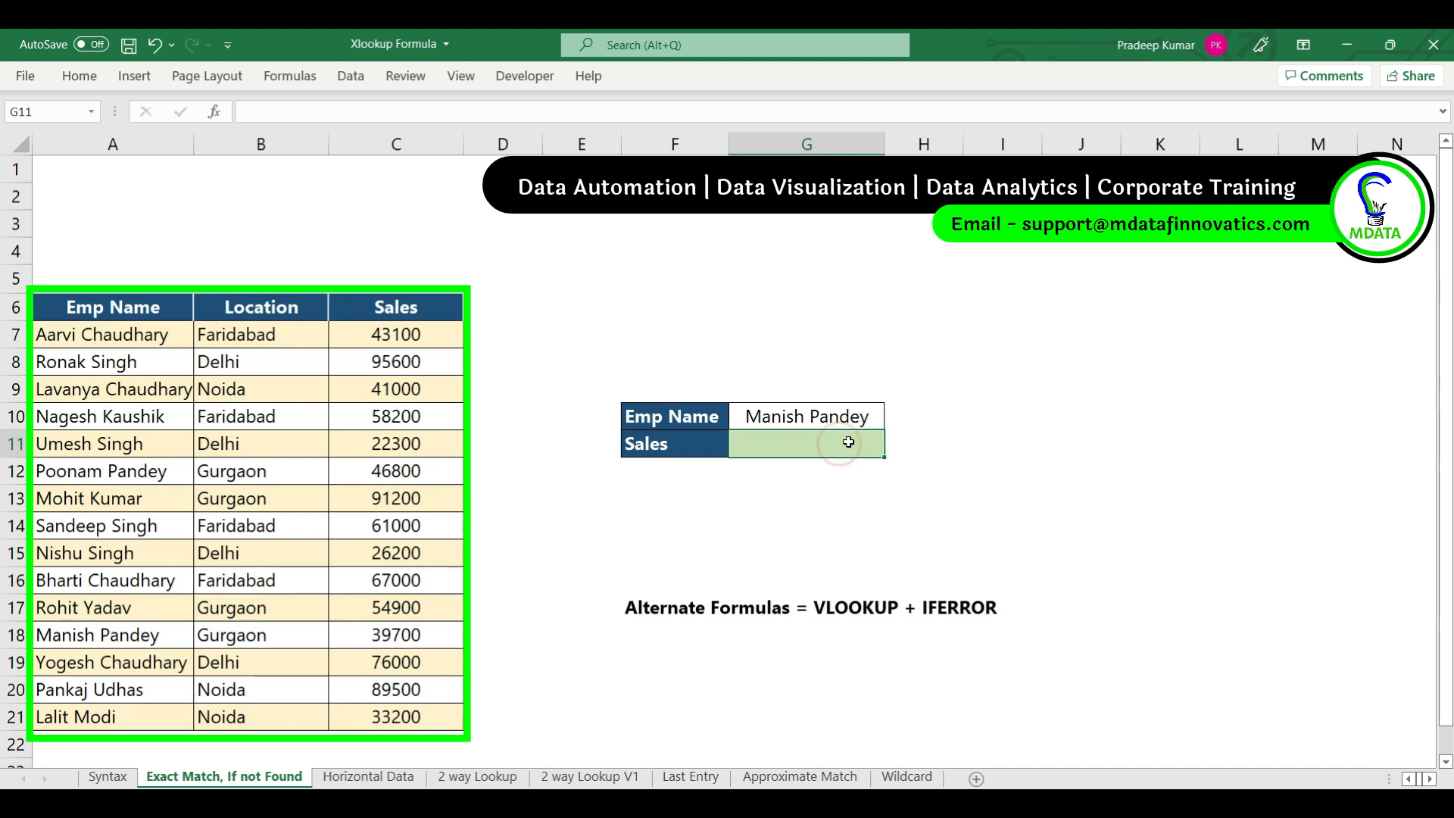
type("=xl")
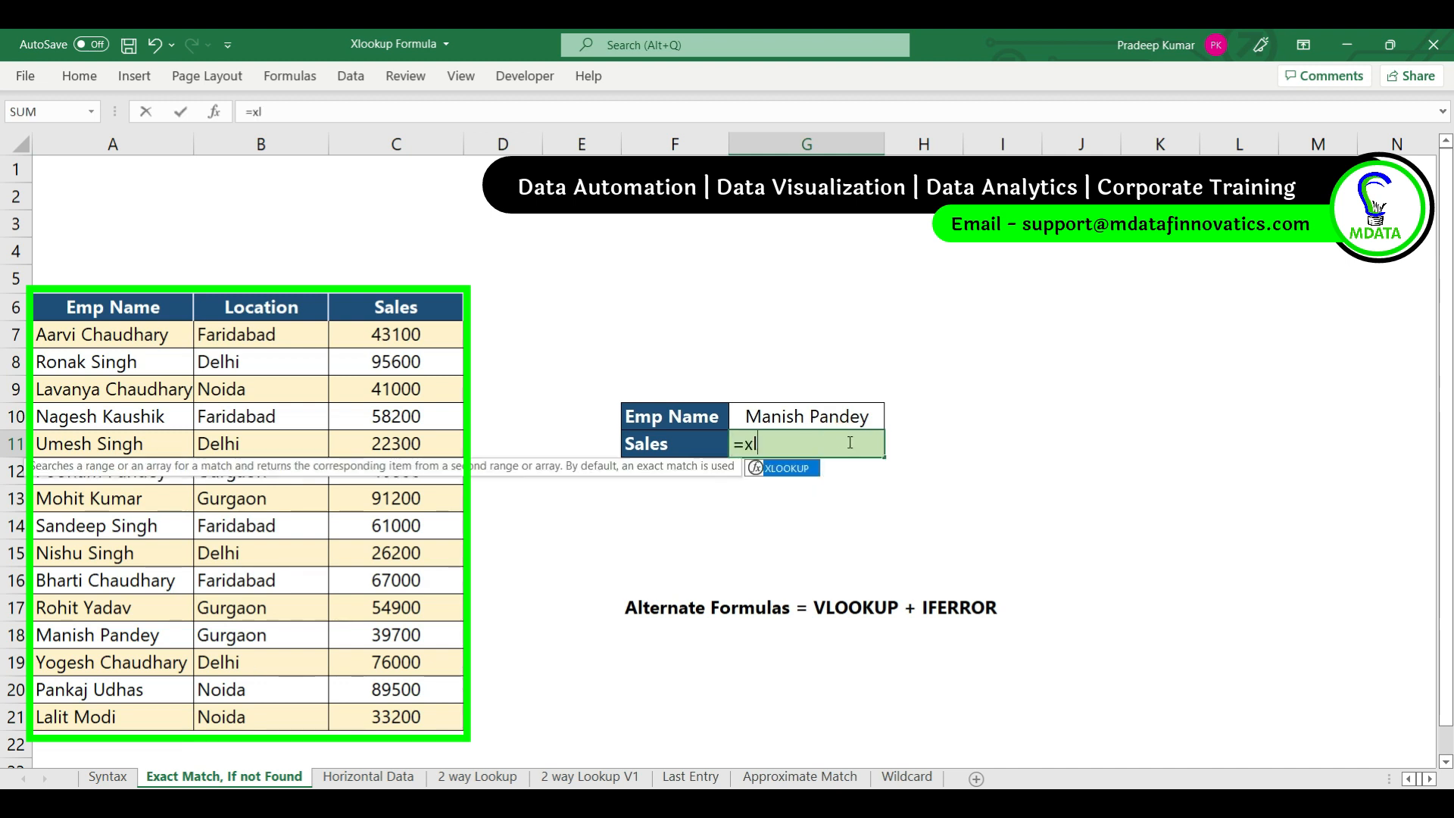
type("o")
key("Tab")
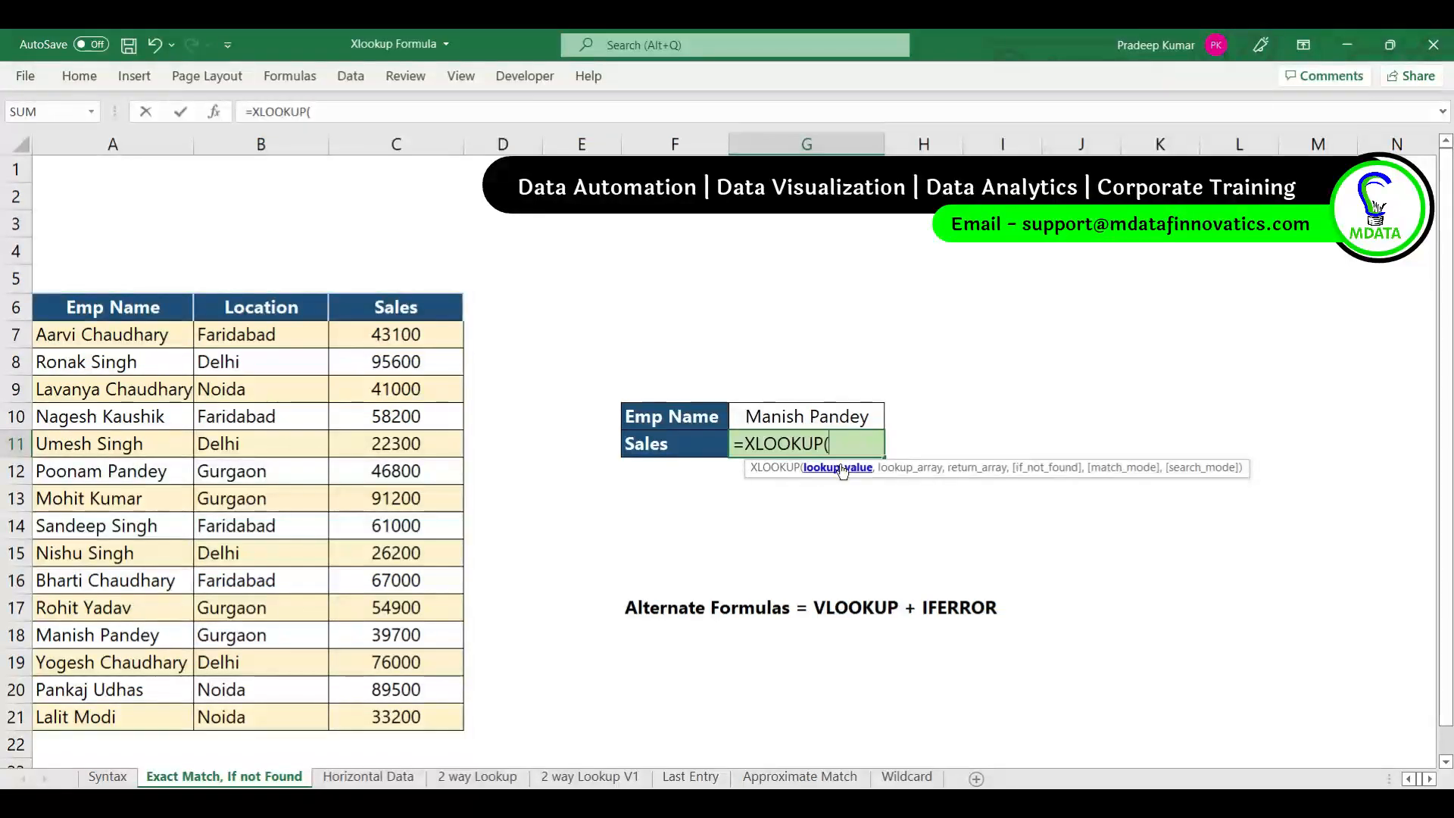
left_click(809, 416)
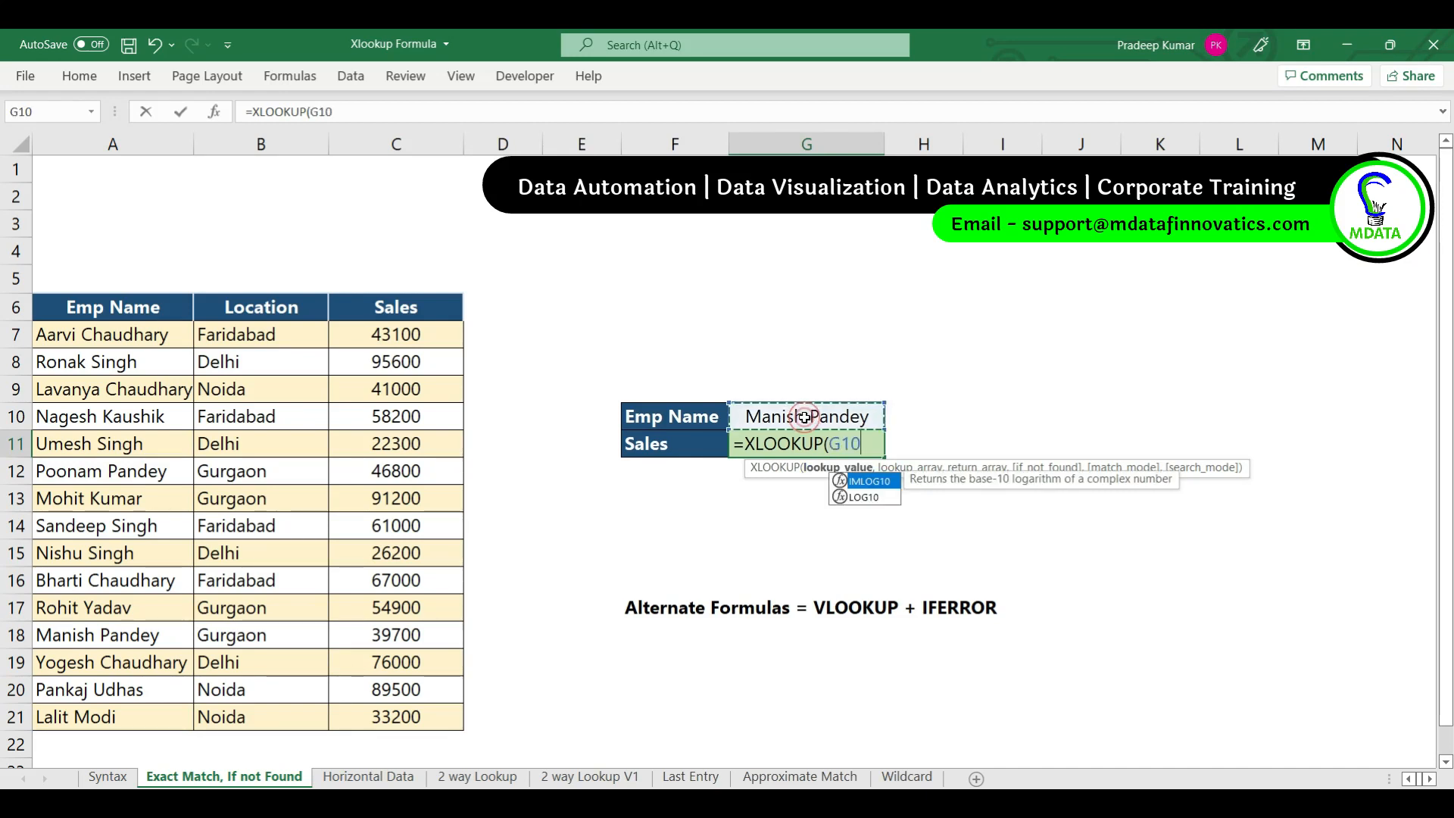
type(",")
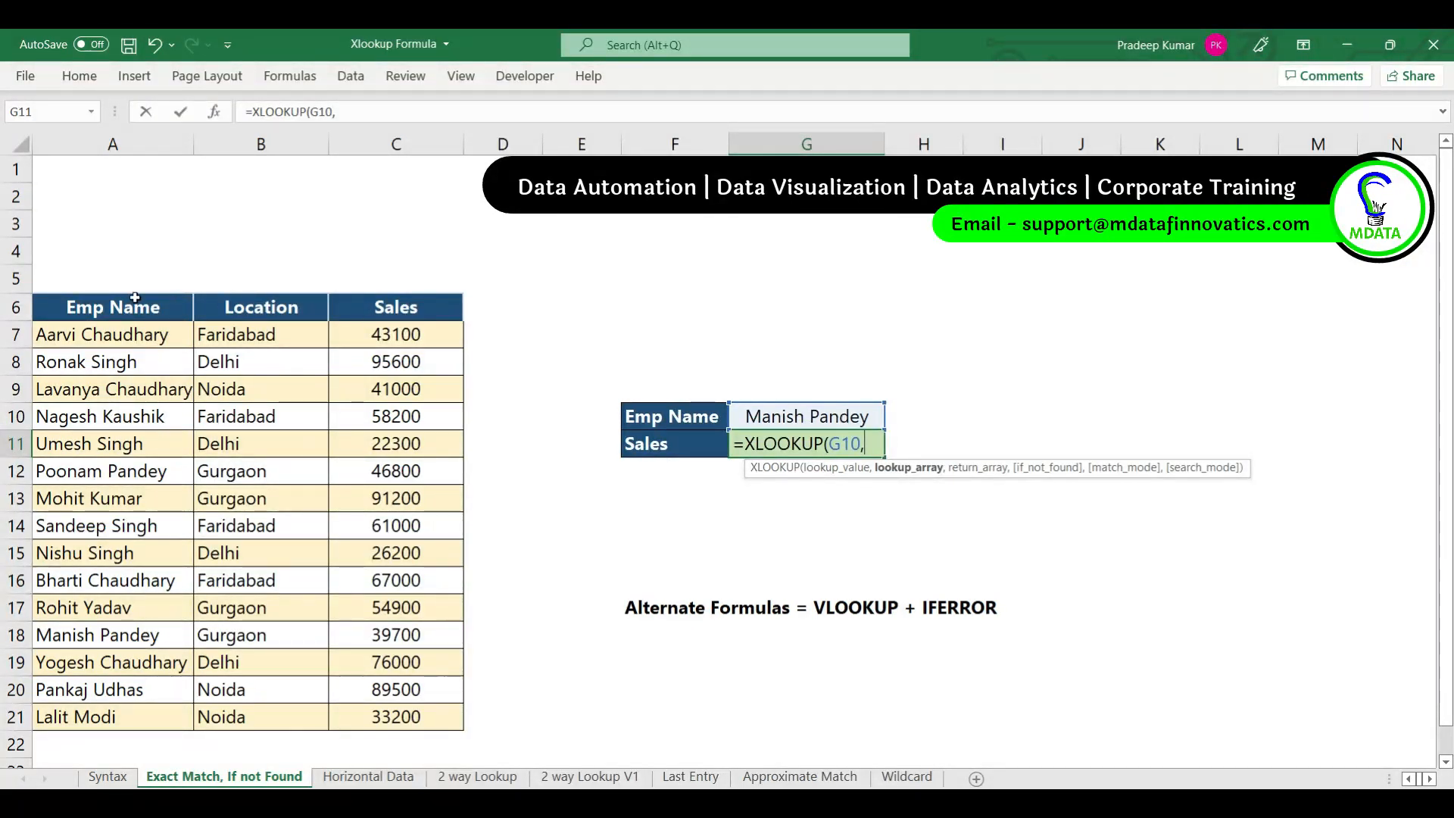
left_click_drag(92, 332, 222, 715)
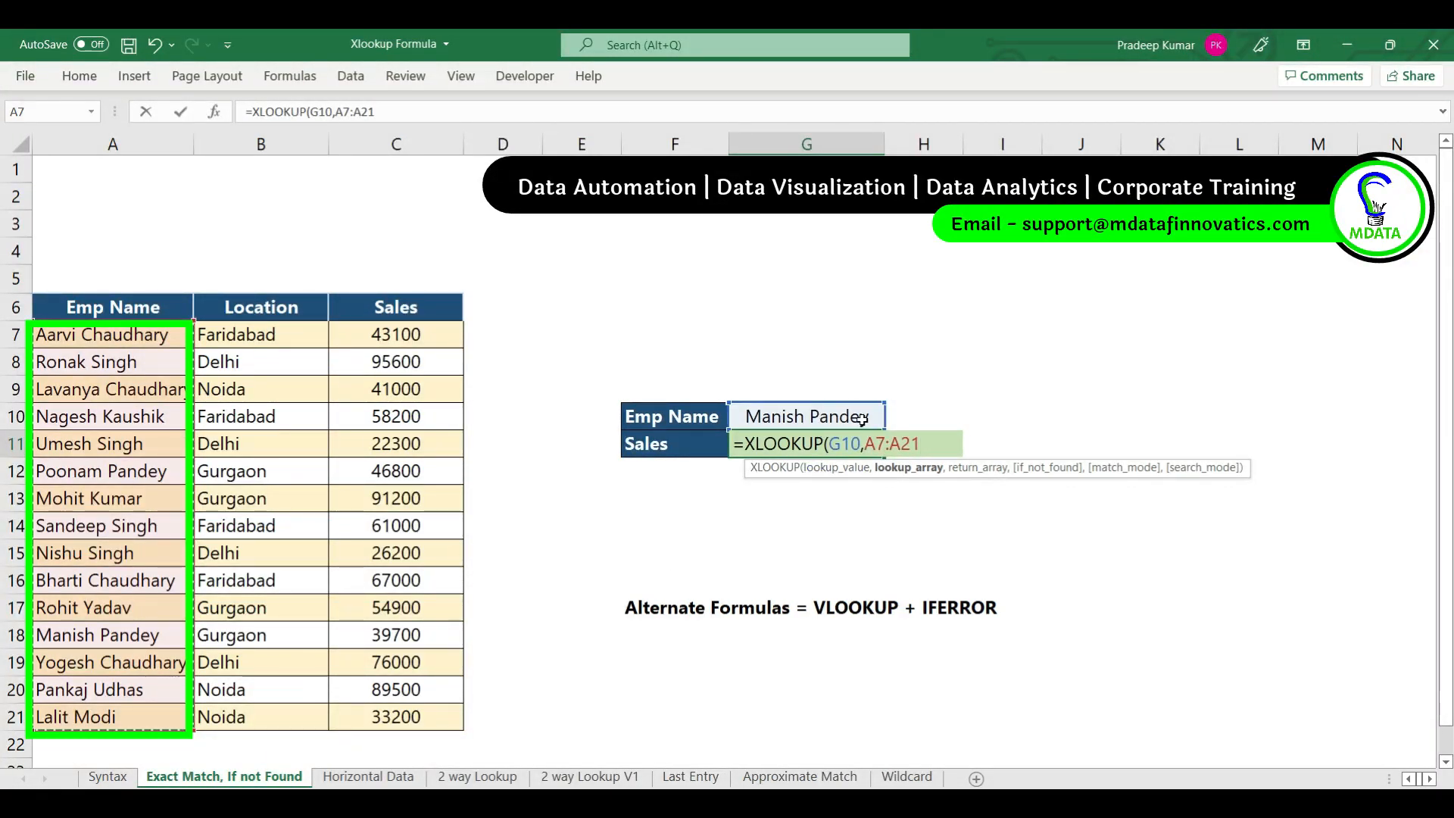
type(",")
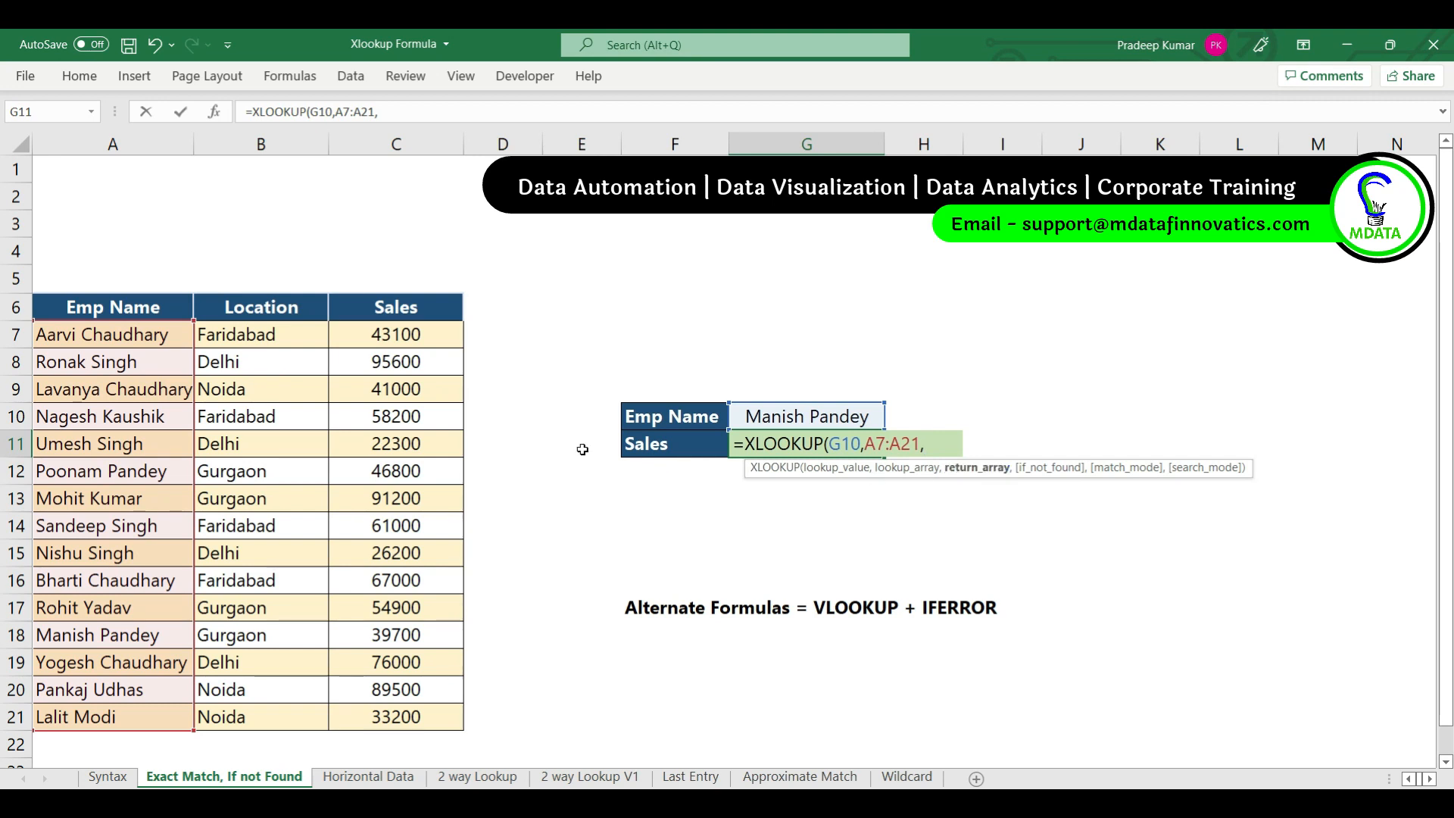
left_click_drag(415, 335, 415, 713)
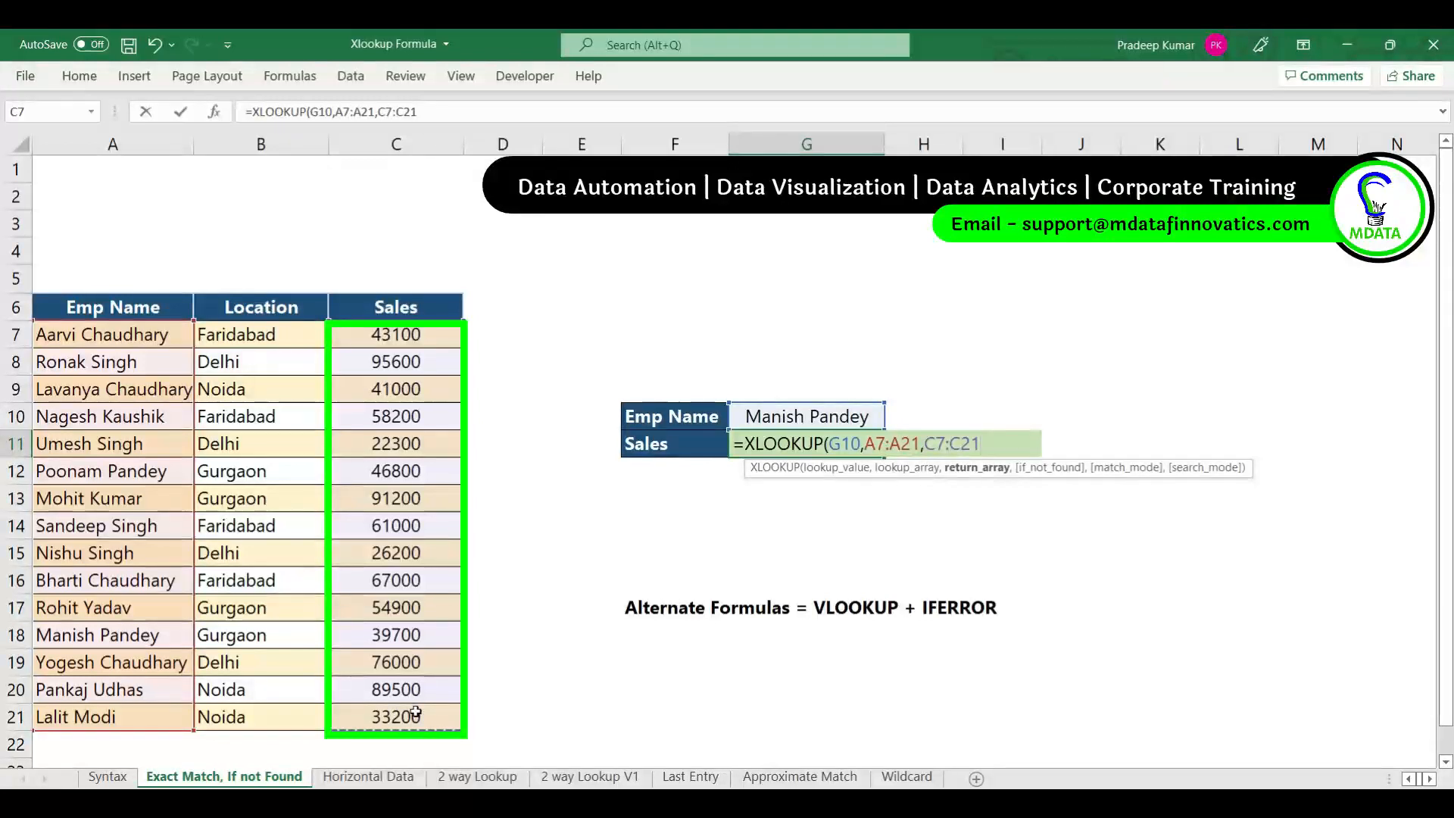
type(")")
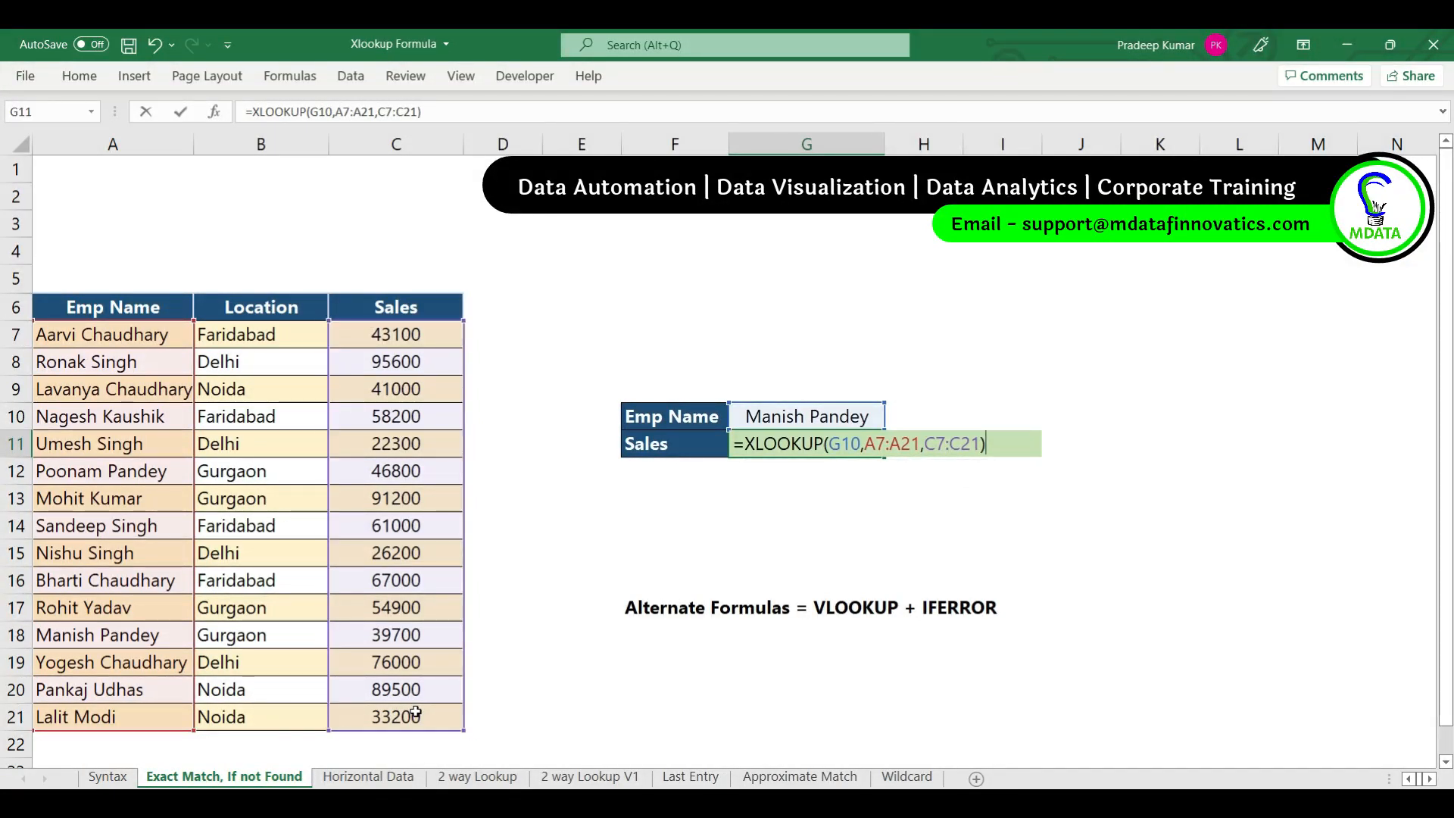
key("Return")
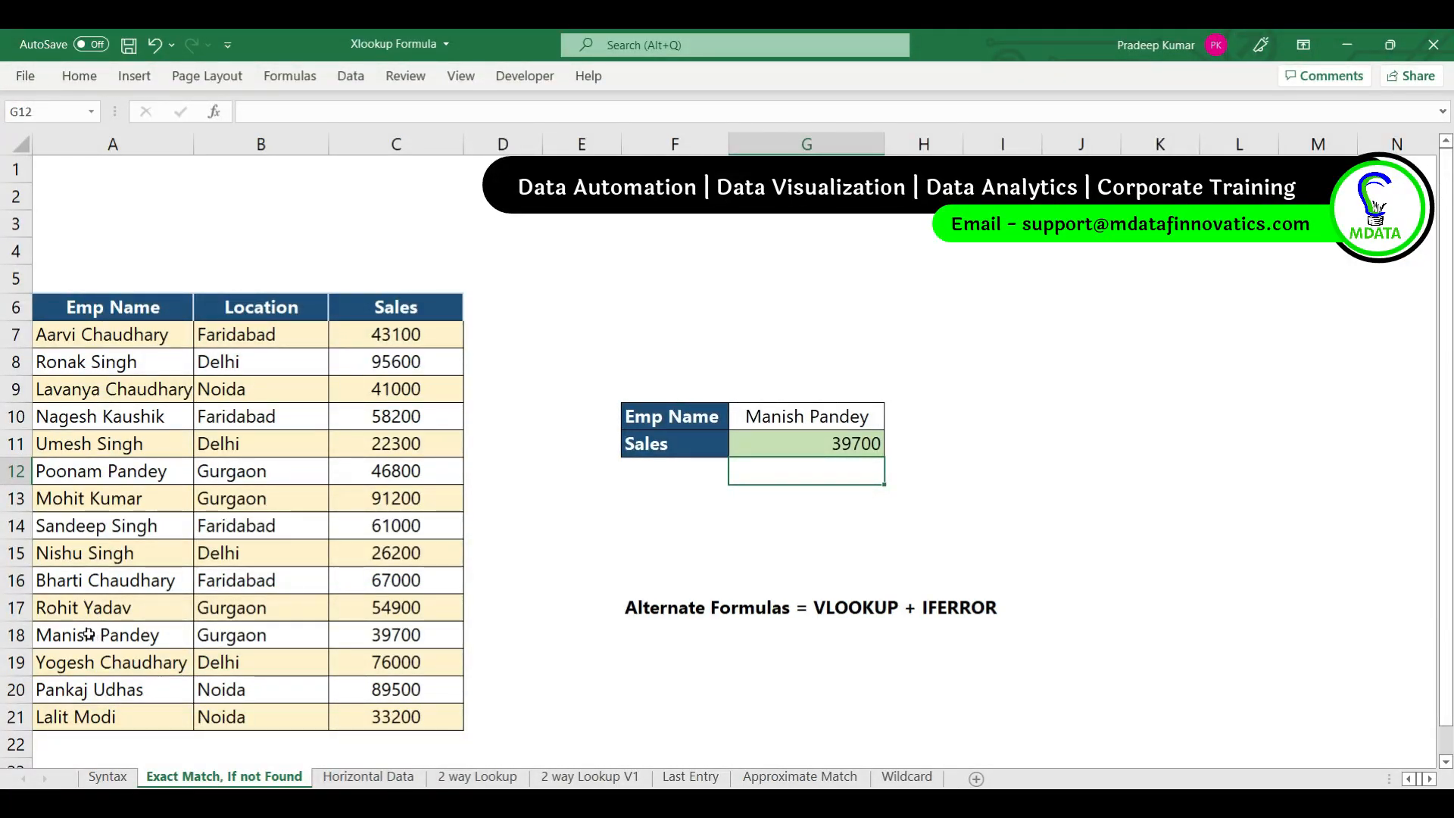
Check the matching table row, set G10 to the second name in its list, and compare that name against A7:A21
left_click_drag(95, 635, 354, 630)
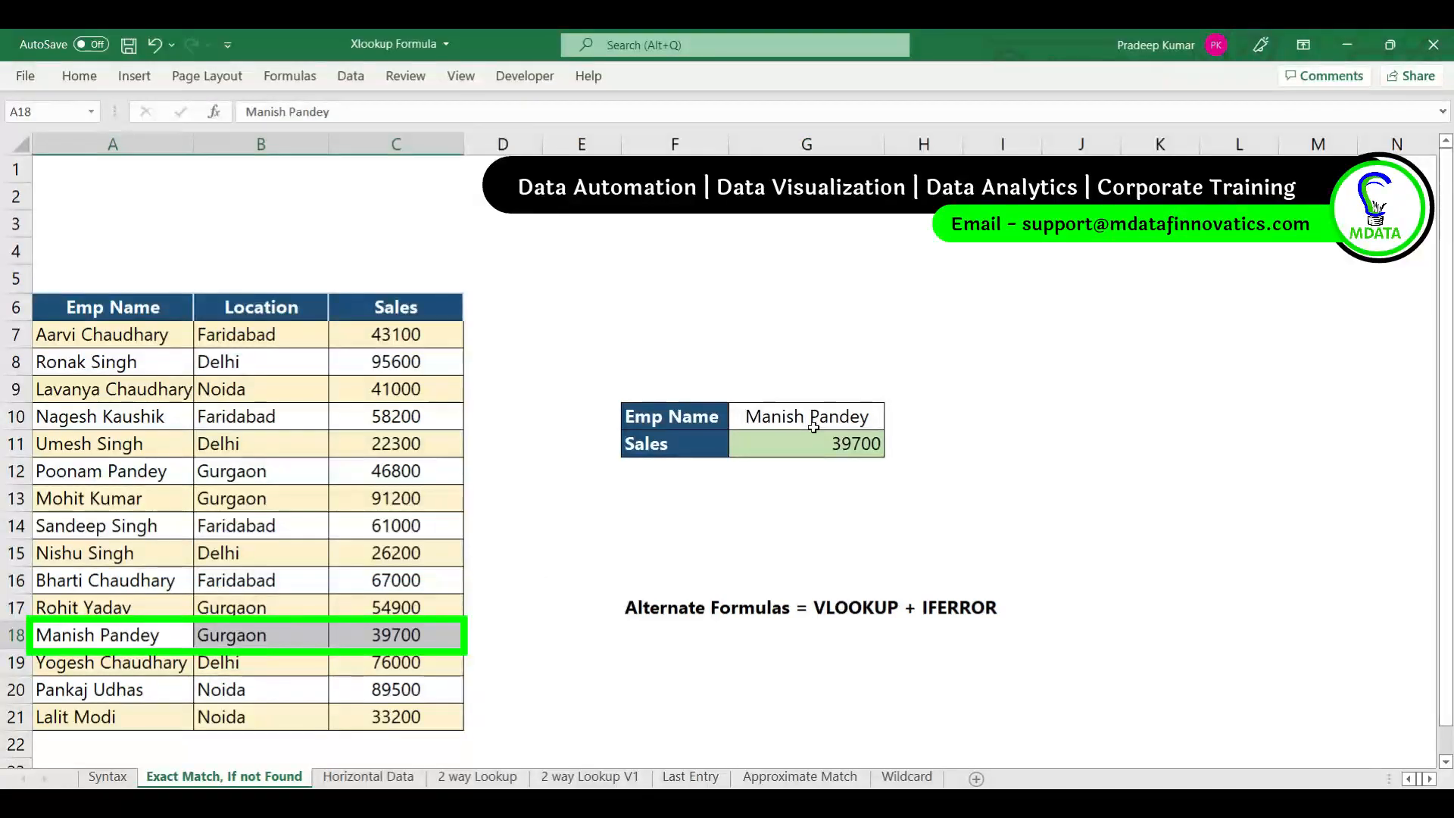
left_click(836, 415)
left_click(893, 419)
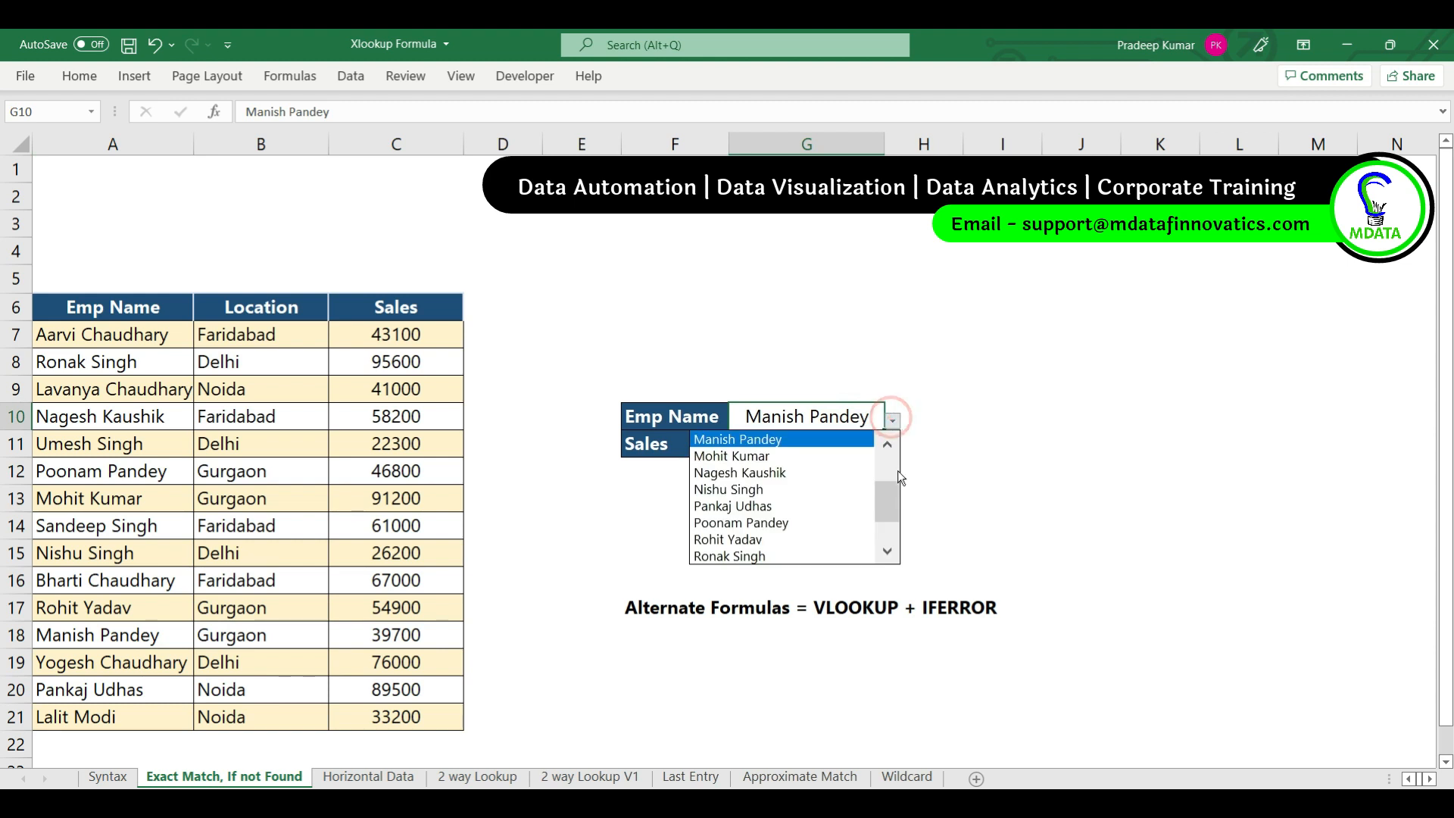
scroll(888, 492, "up", 1)
left_click_drag(890, 494, 888, 450)
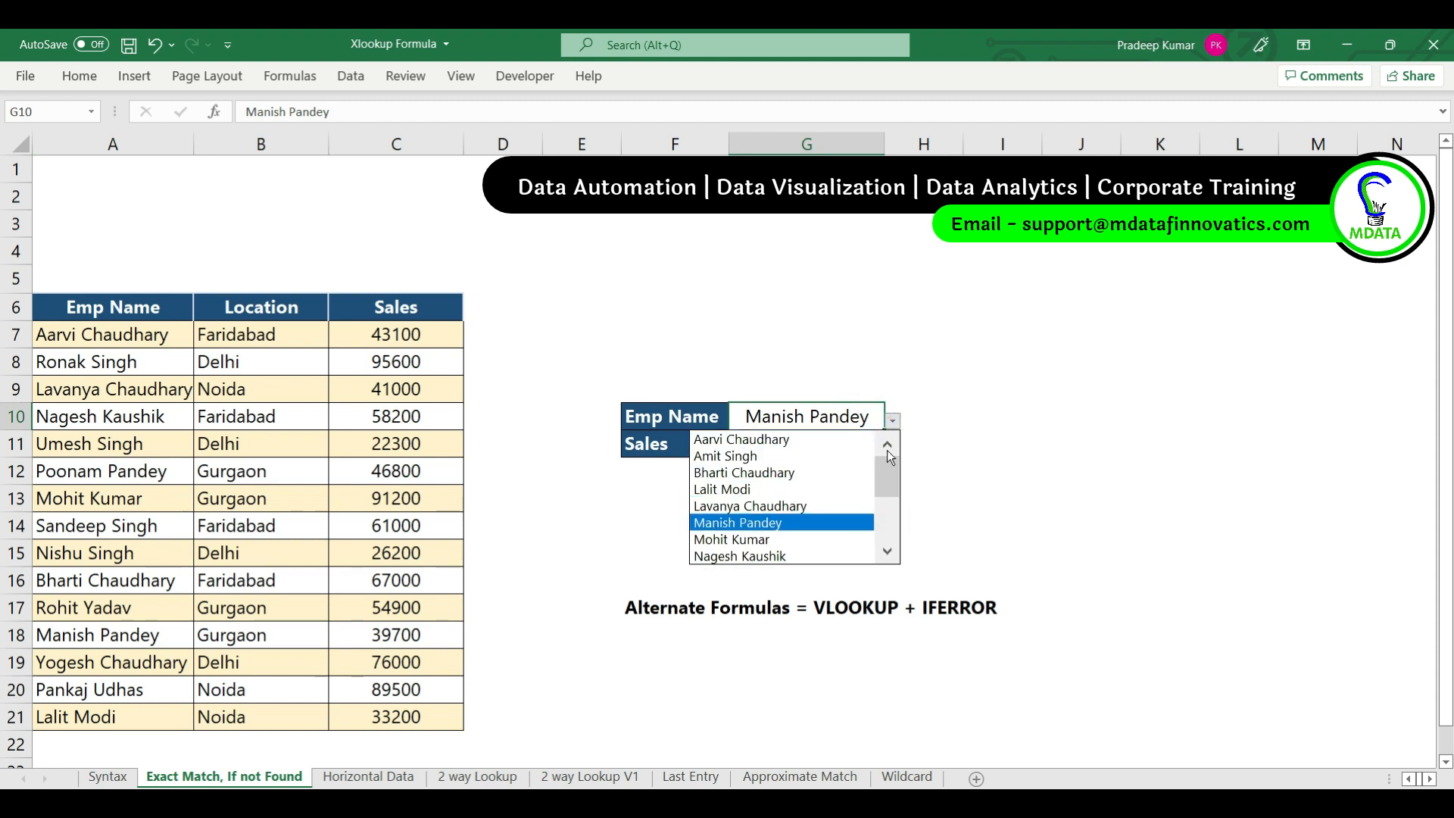
left_click(758, 454)
left_click(823, 440)
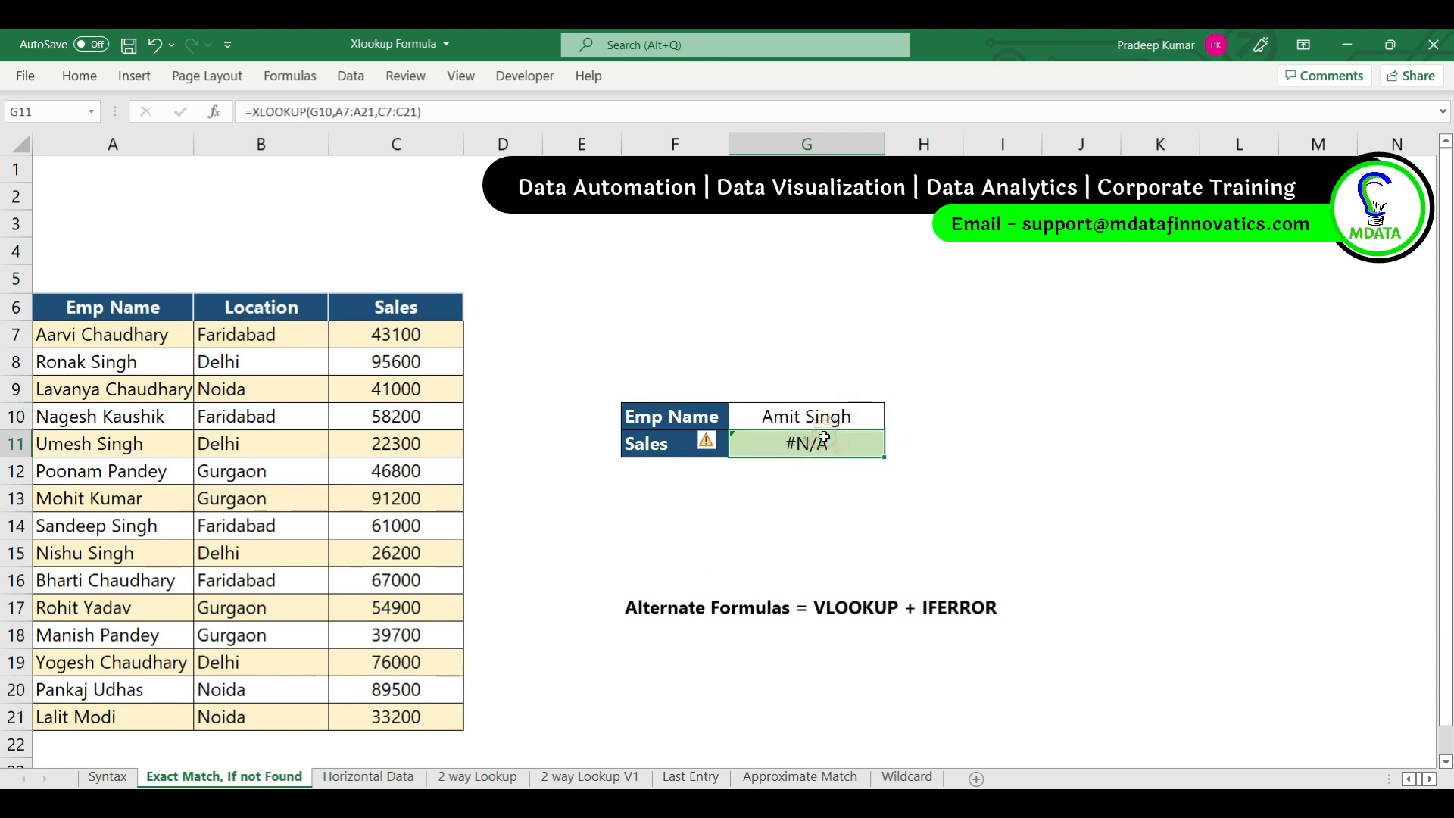
left_click_drag(142, 333, 137, 718)
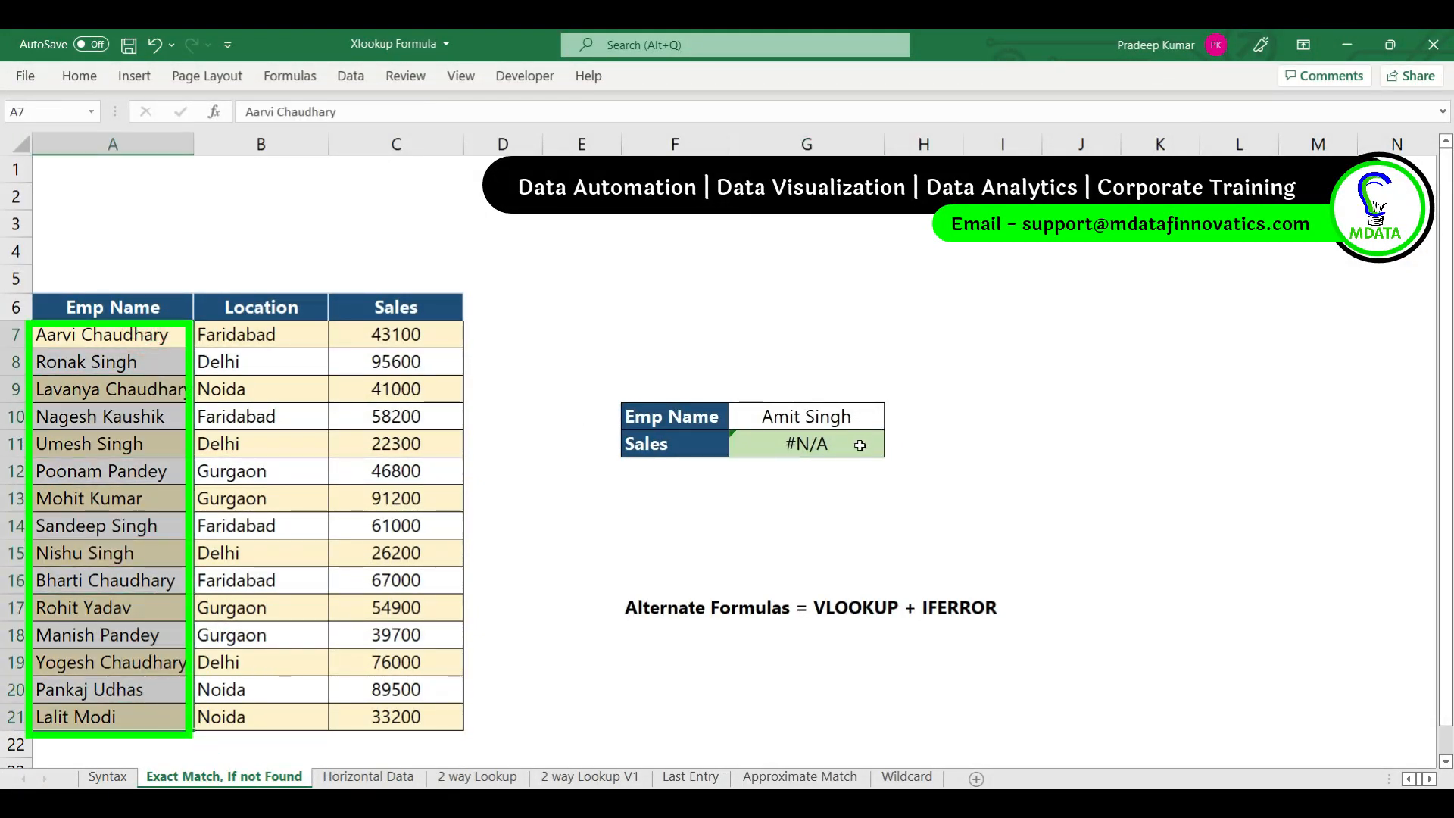
left_click(860, 446)
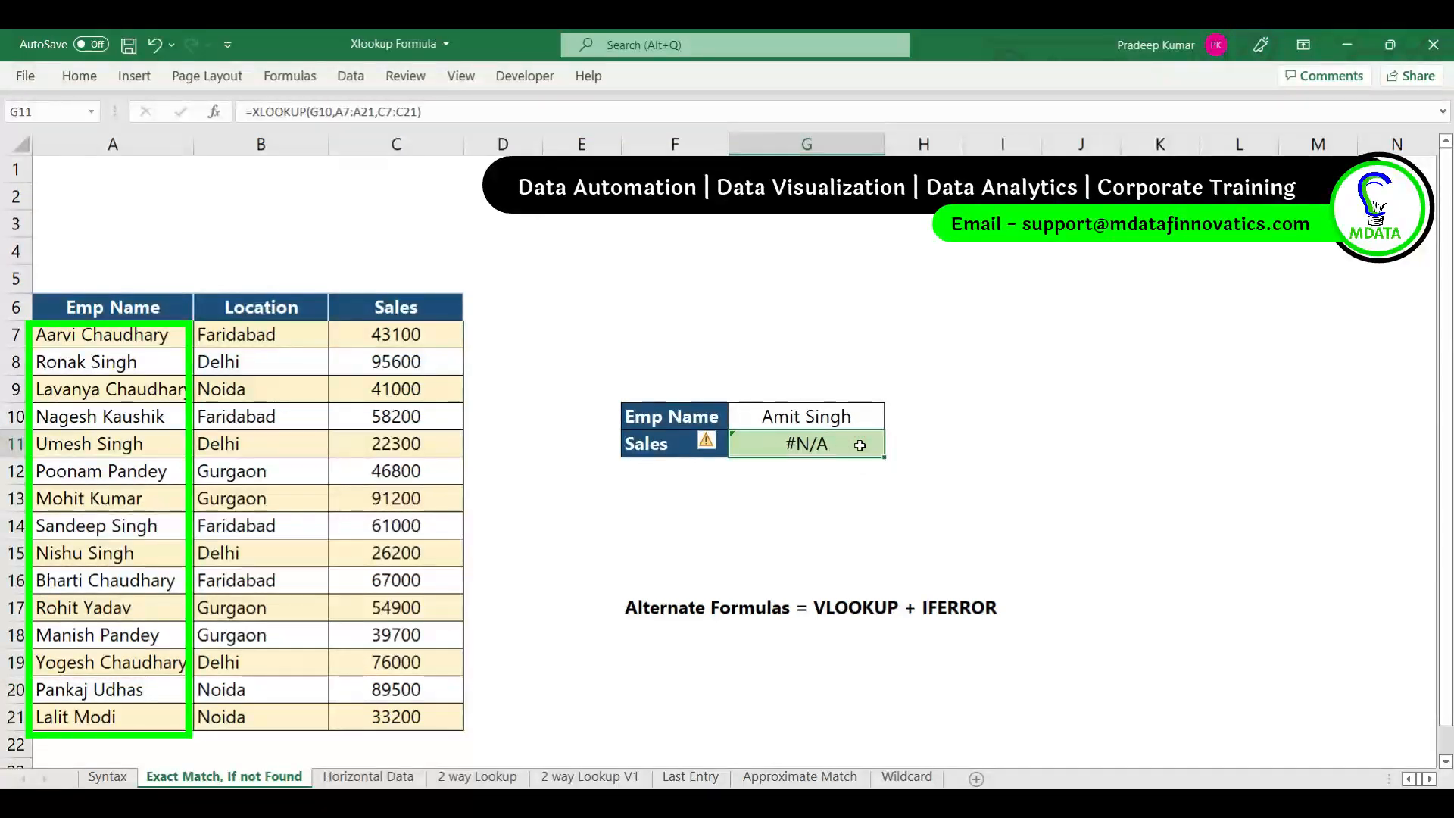
Add "Not Found" as the if_not_found argument of the XLOOKUP formula in G11 and review the edited formula
double_click(859, 445)
left_click(1005, 441)
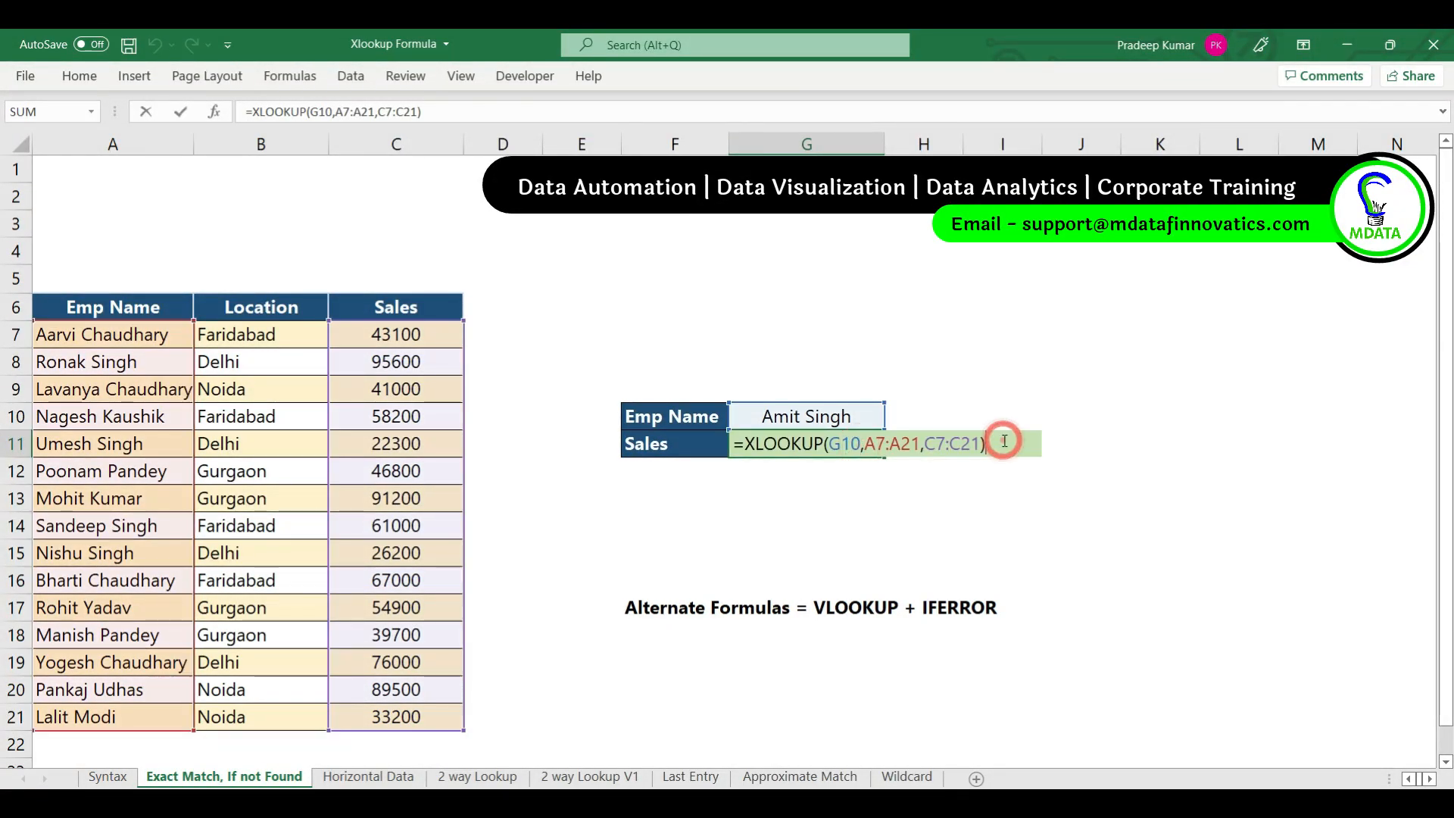
key("BackSpace")
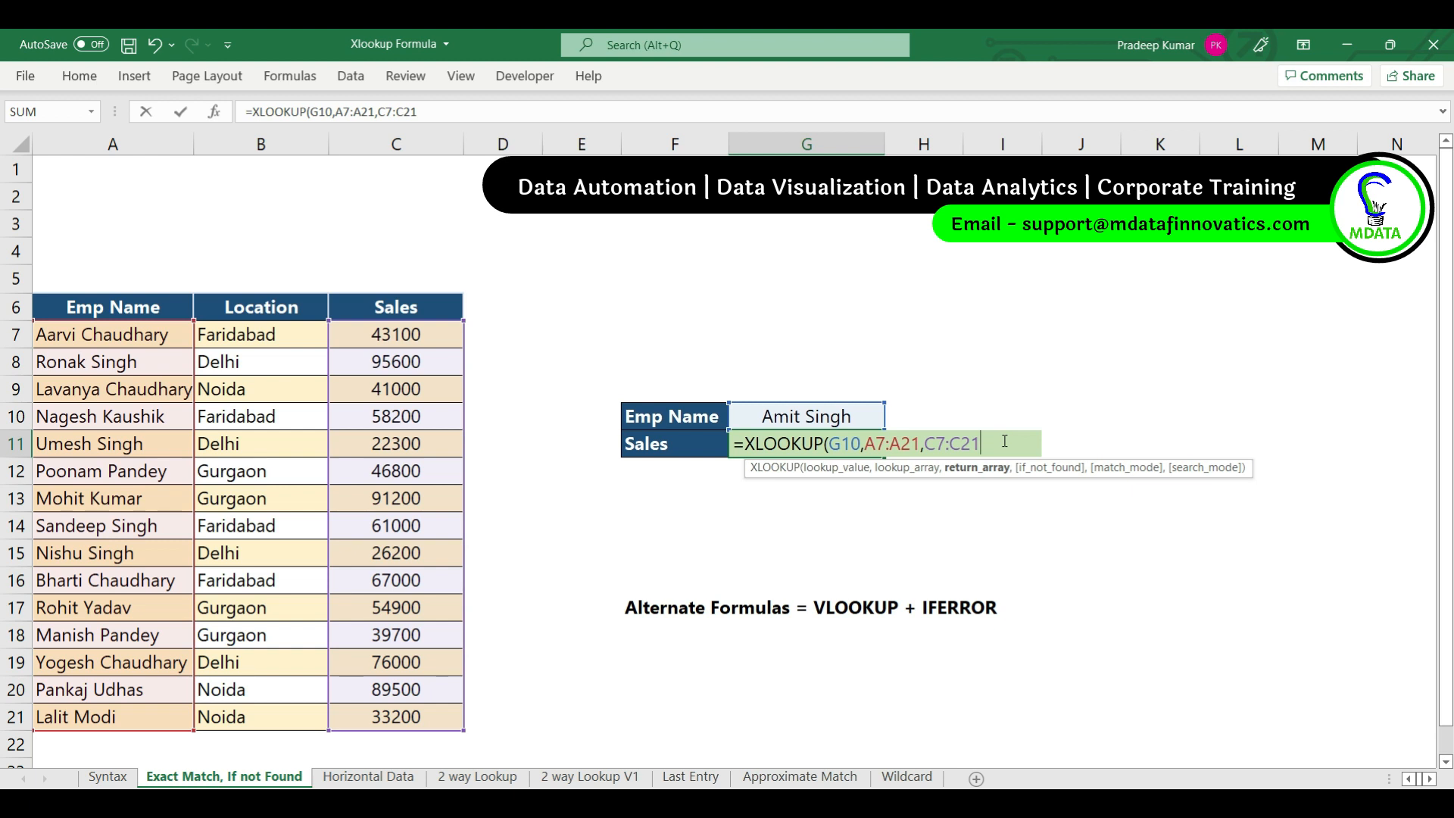
type(",")
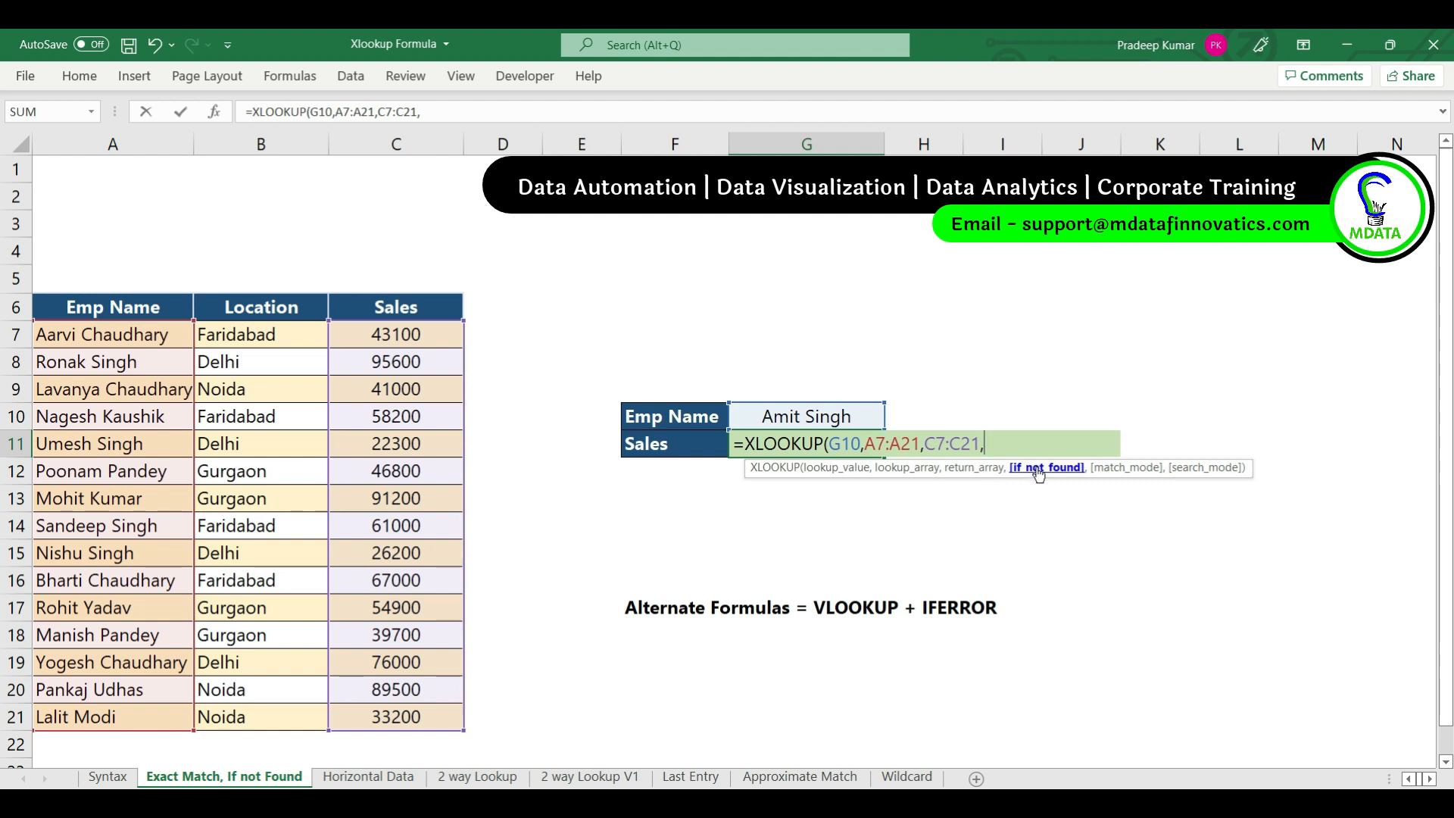
type("Not Found\"")
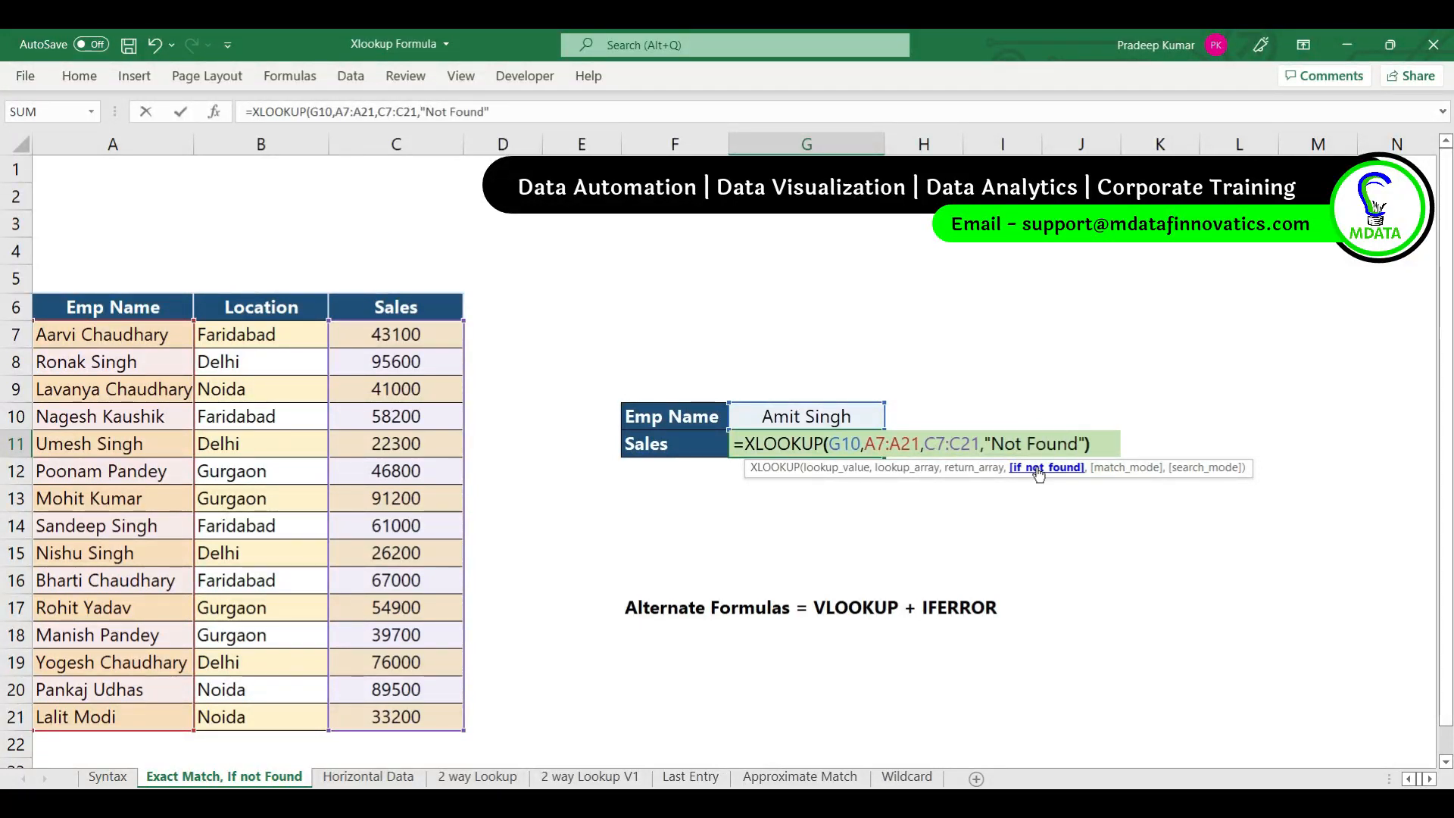
type(")")
key("Return")
left_click(821, 447)
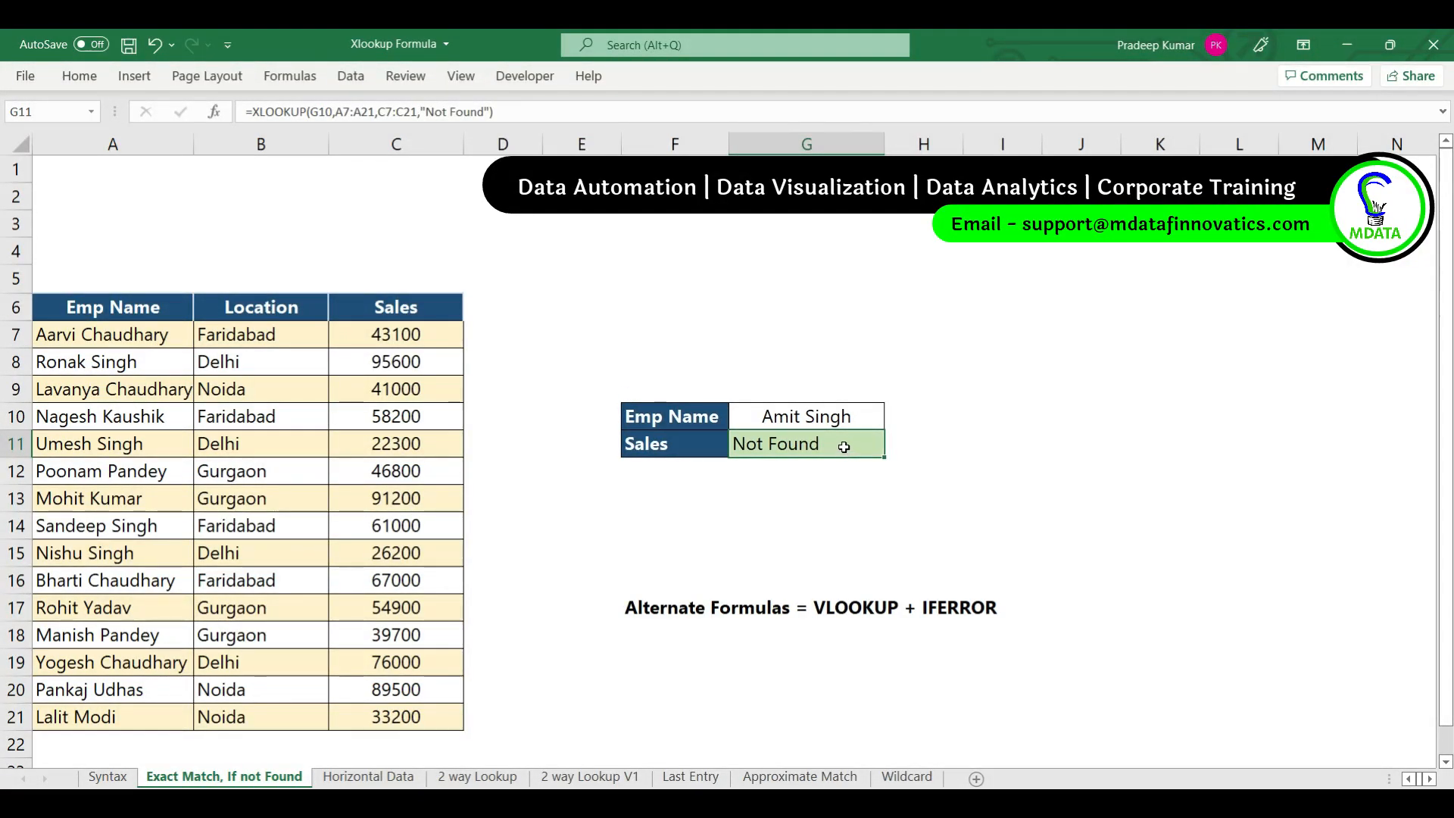
double_click(843, 448)
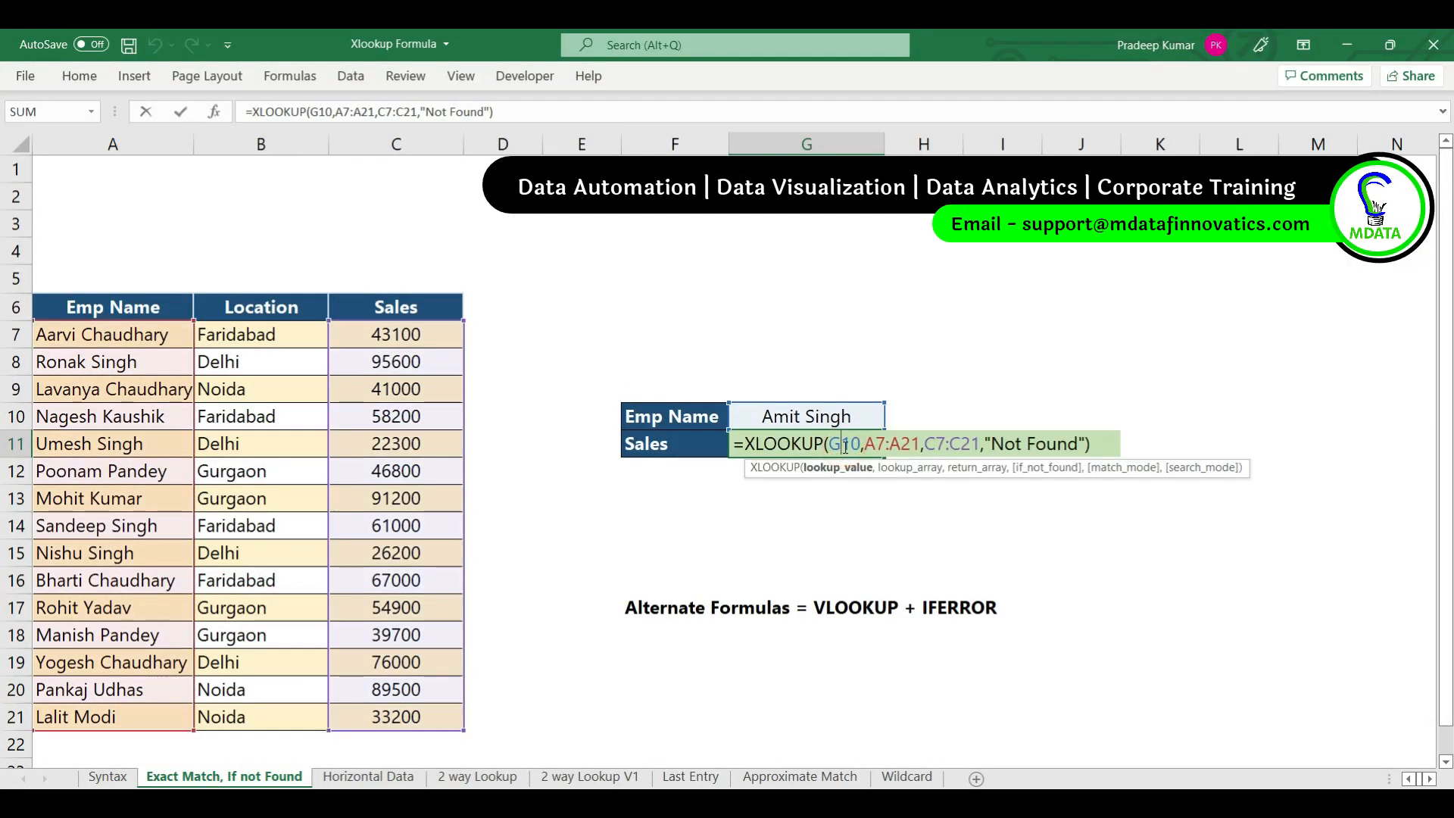
key("ctrl+Return")
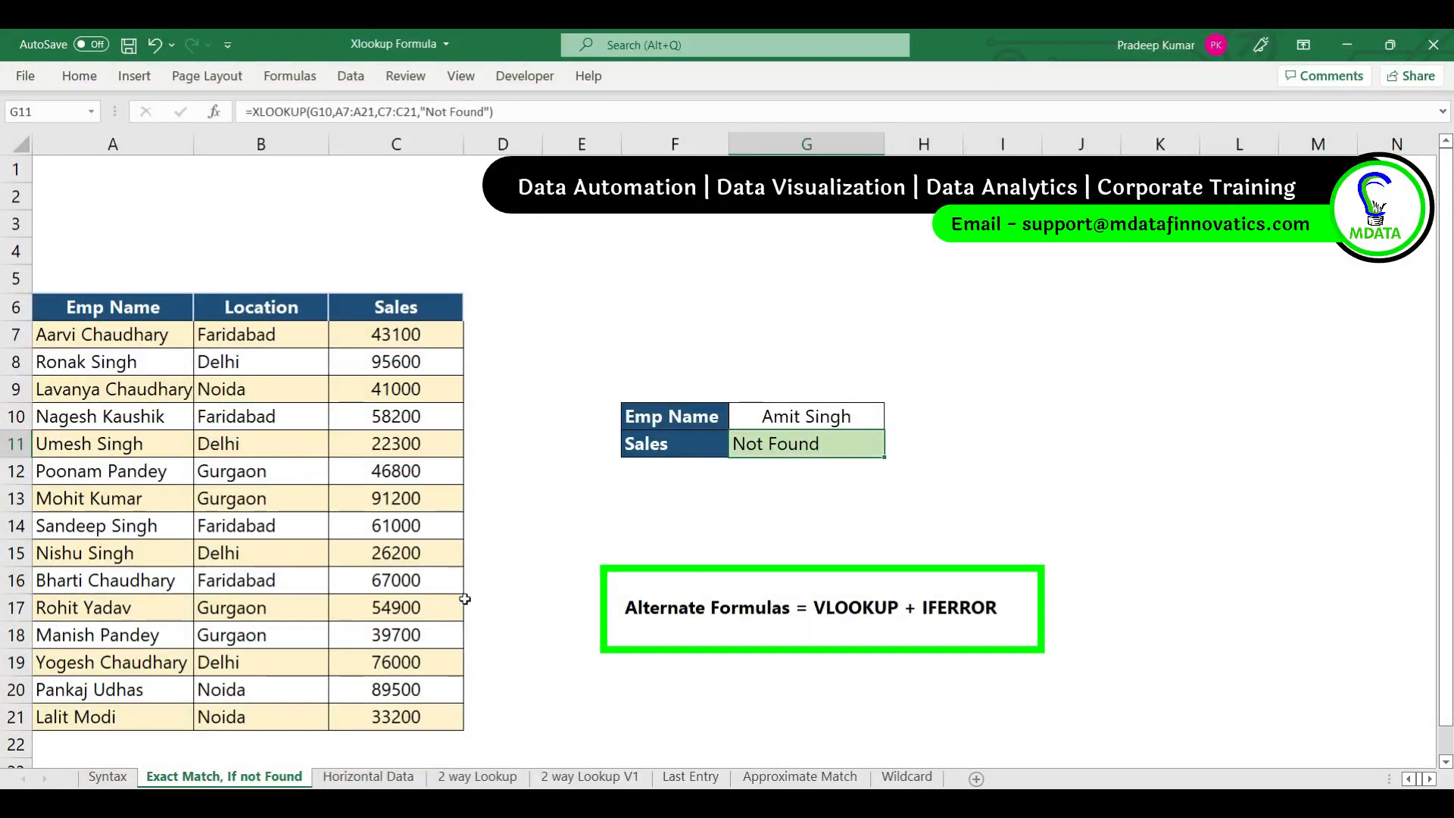
On the Horizontal Data sheet, enter =XLOOKUP(C12,B6:J6,B8:J8) in C13 to return the employee's sales
left_click(371, 777)
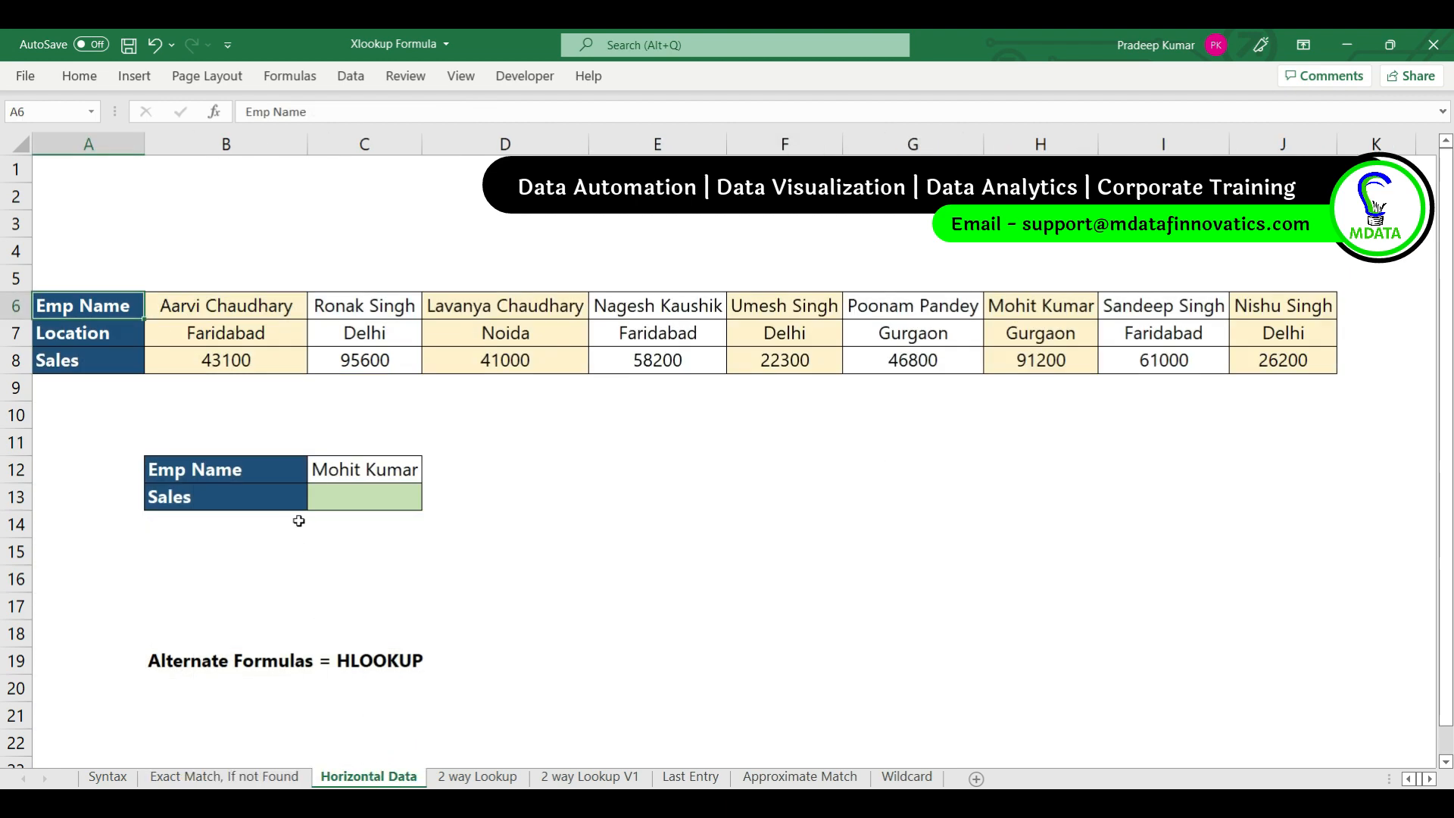
left_click(359, 500)
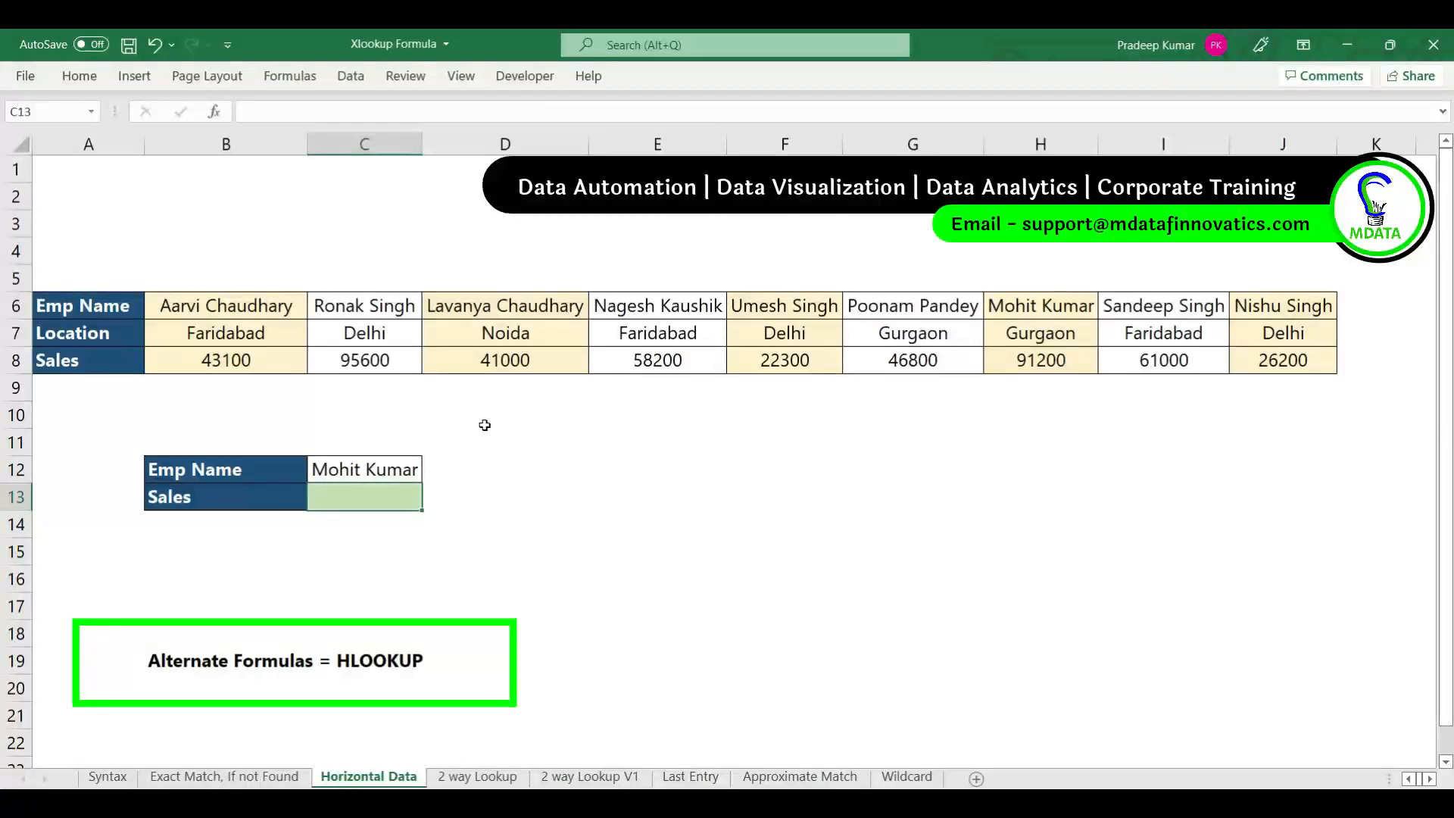
type("=xlo")
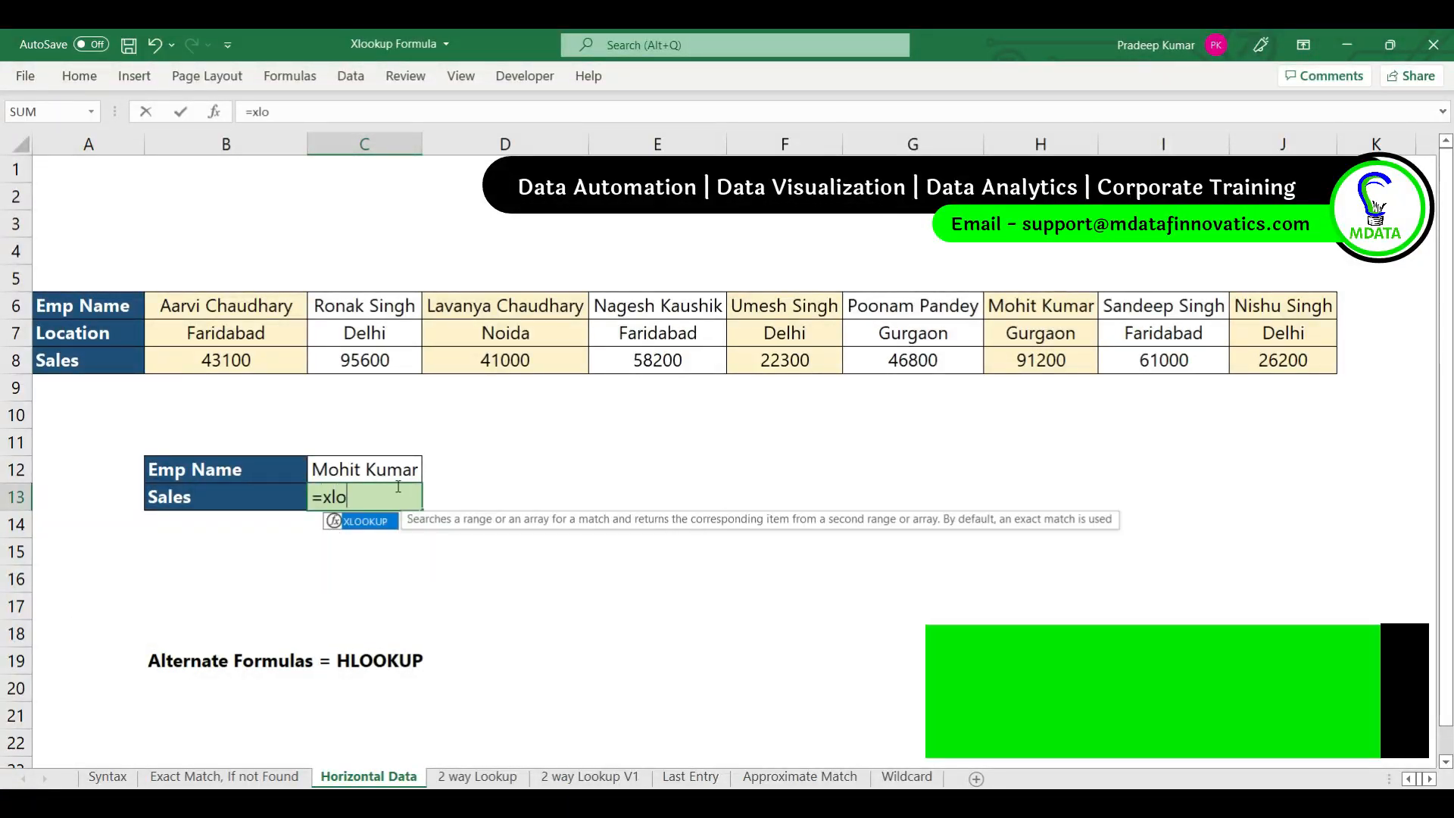
key("Tab")
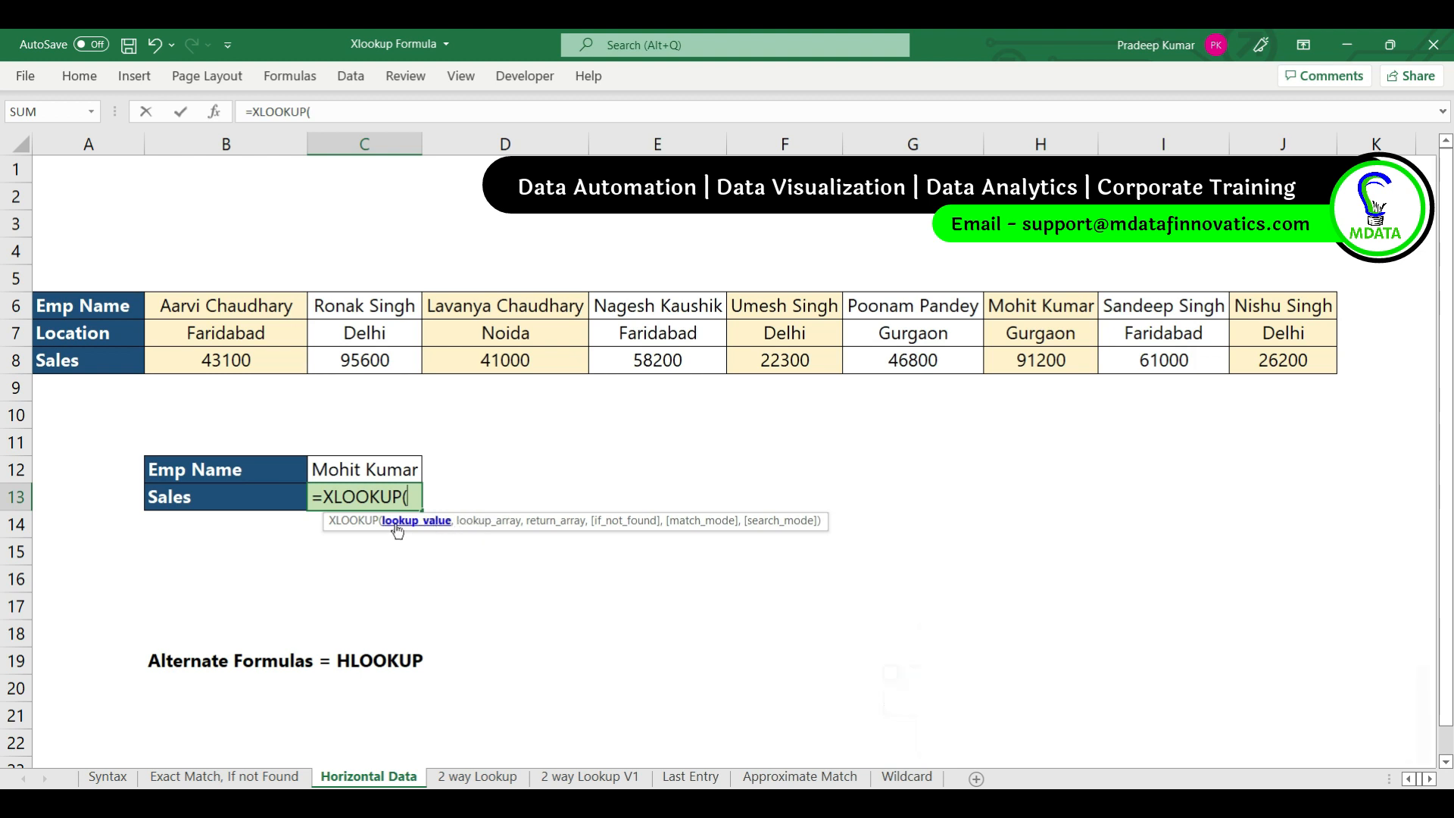
left_click(354, 464)
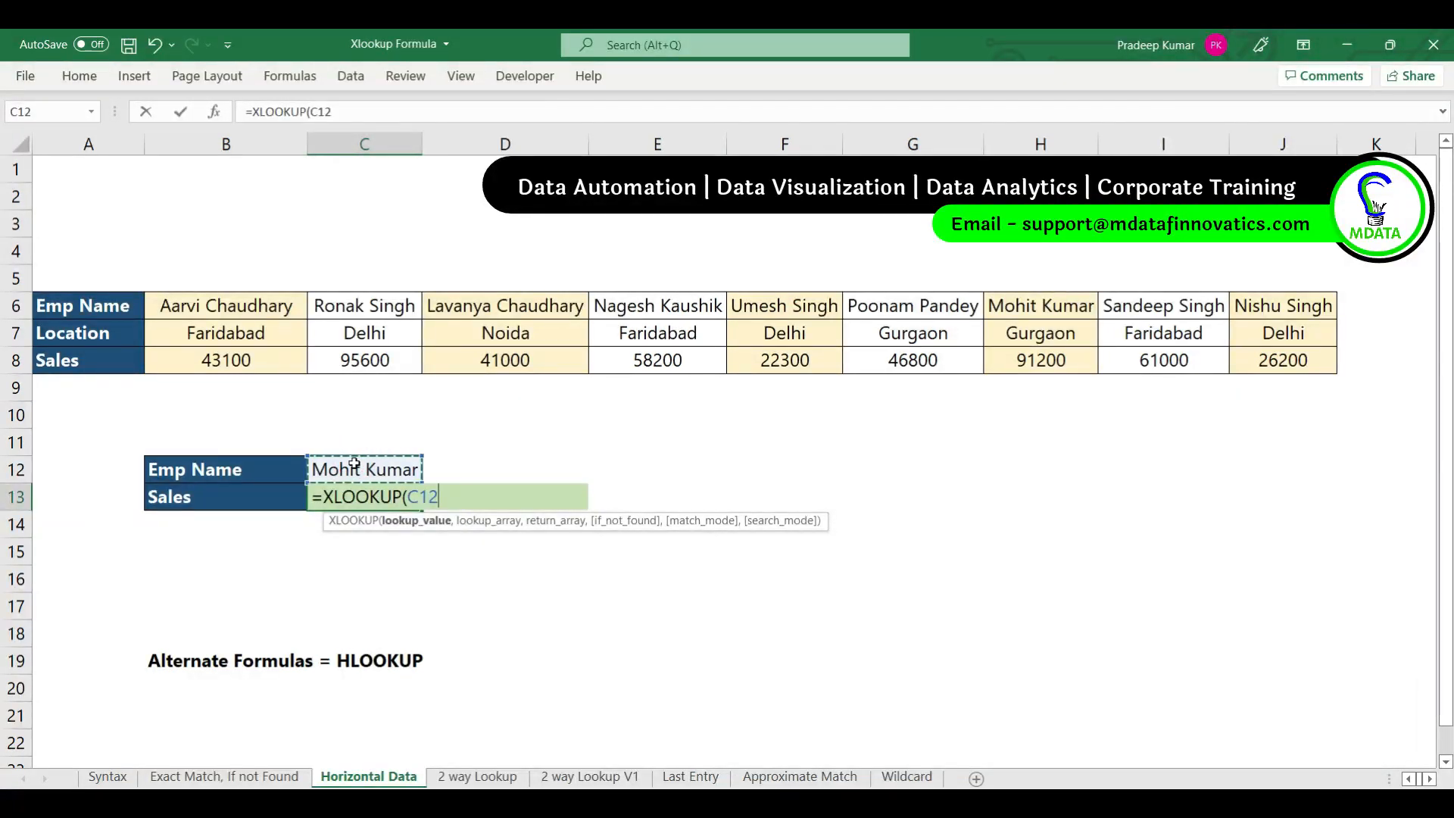
type(",")
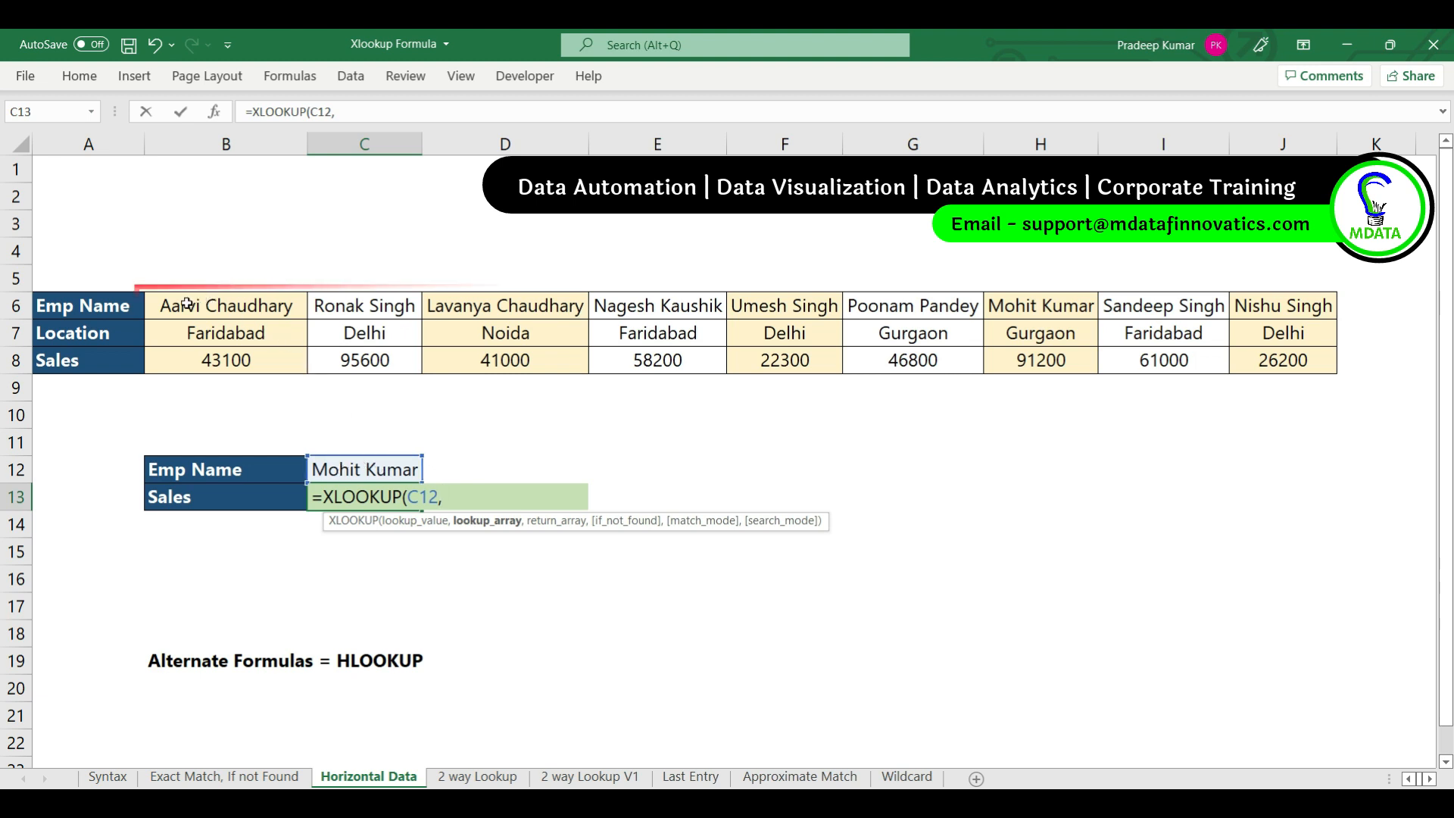
left_click_drag(182, 304, 1299, 302)
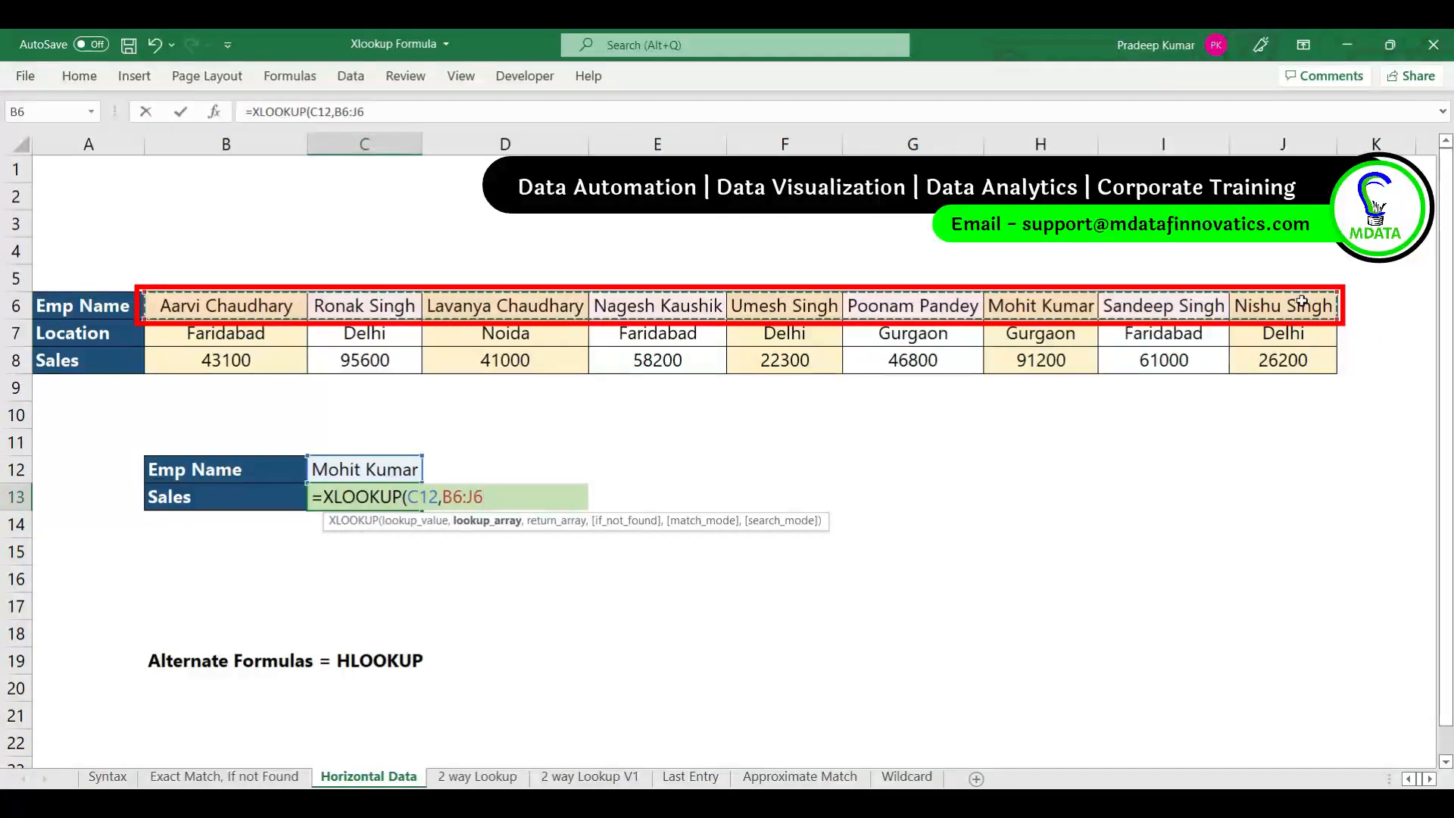
type(",")
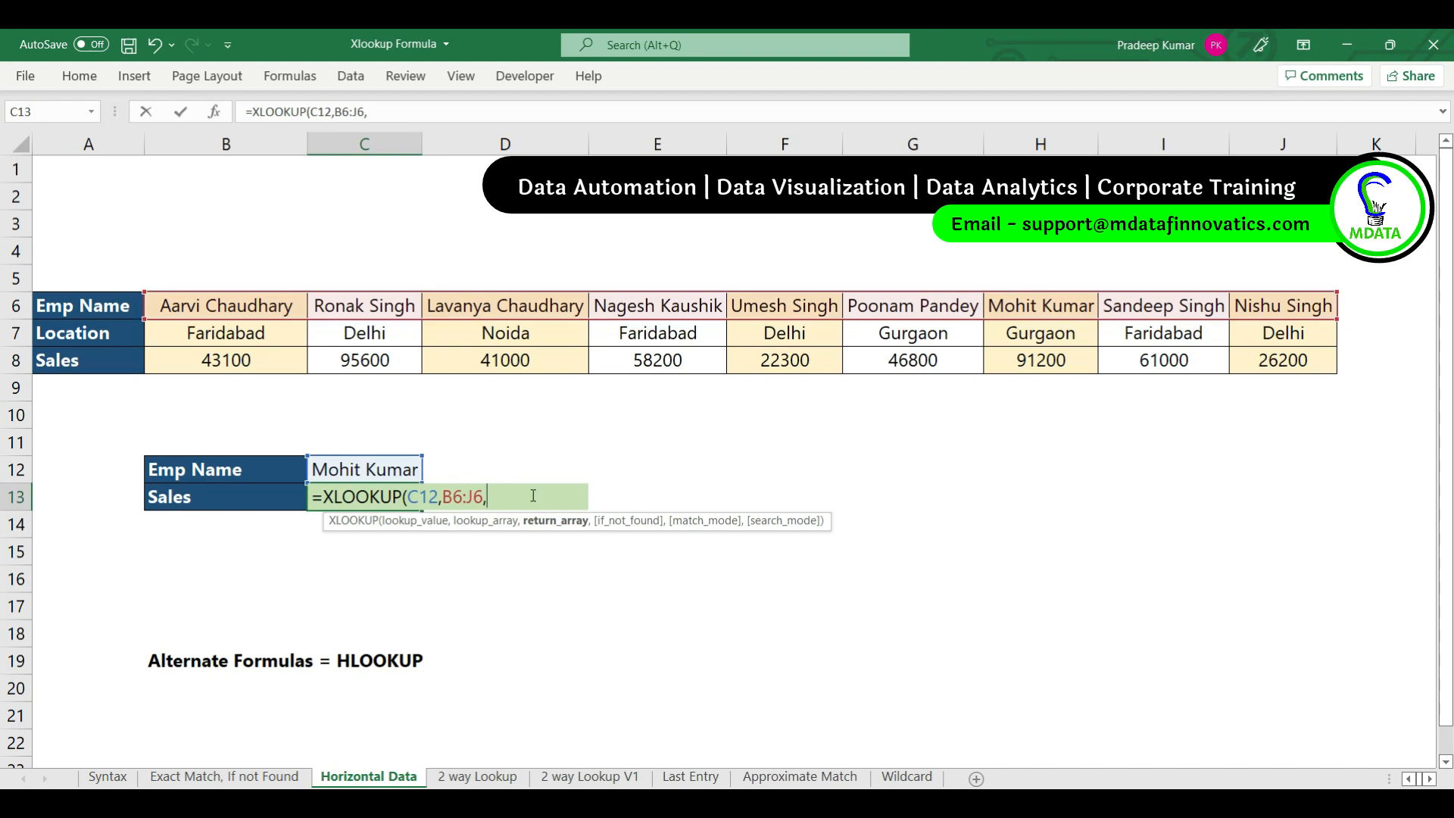
left_click_drag(248, 359, 1277, 359)
type(")")
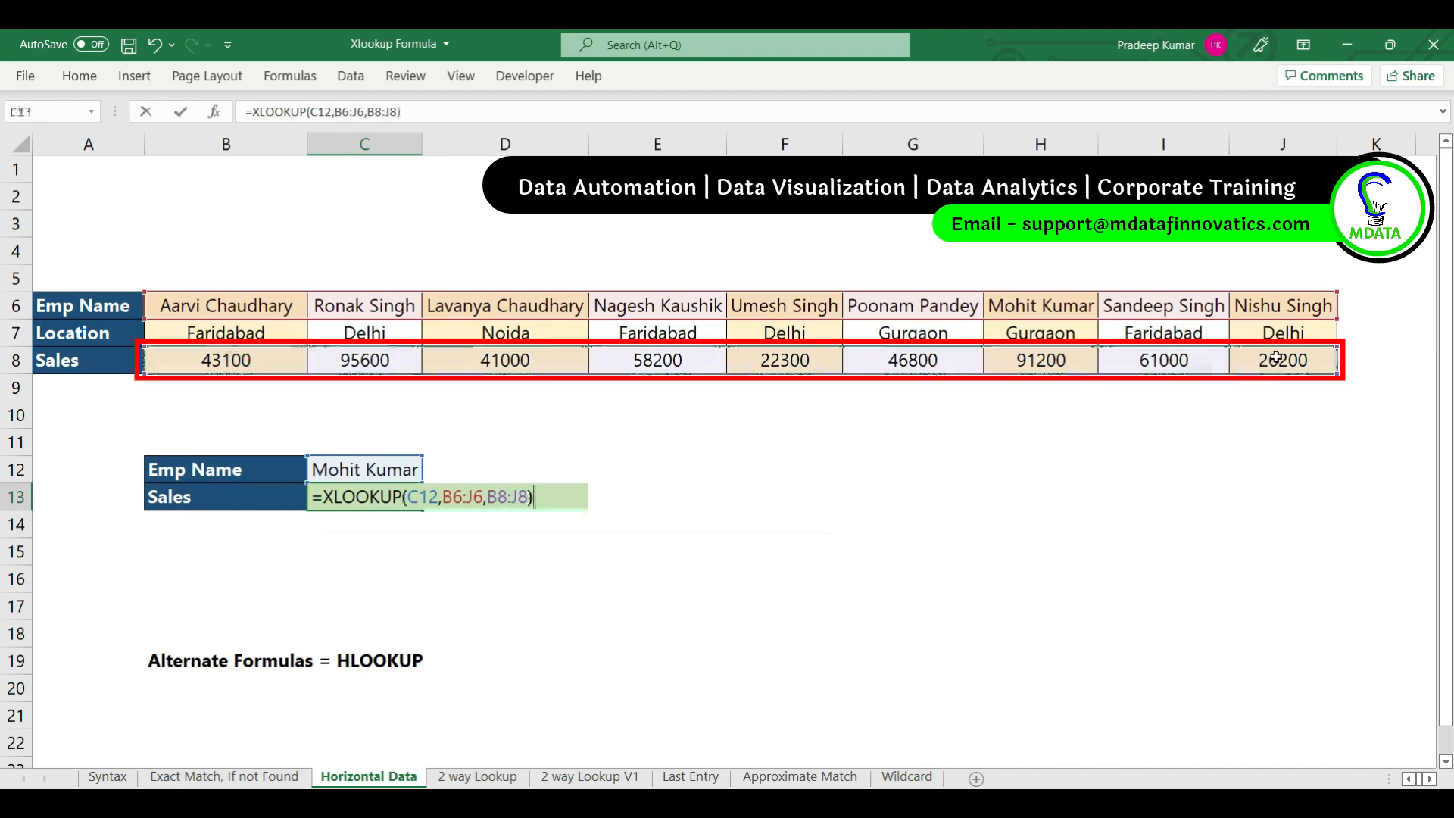
key("Return")
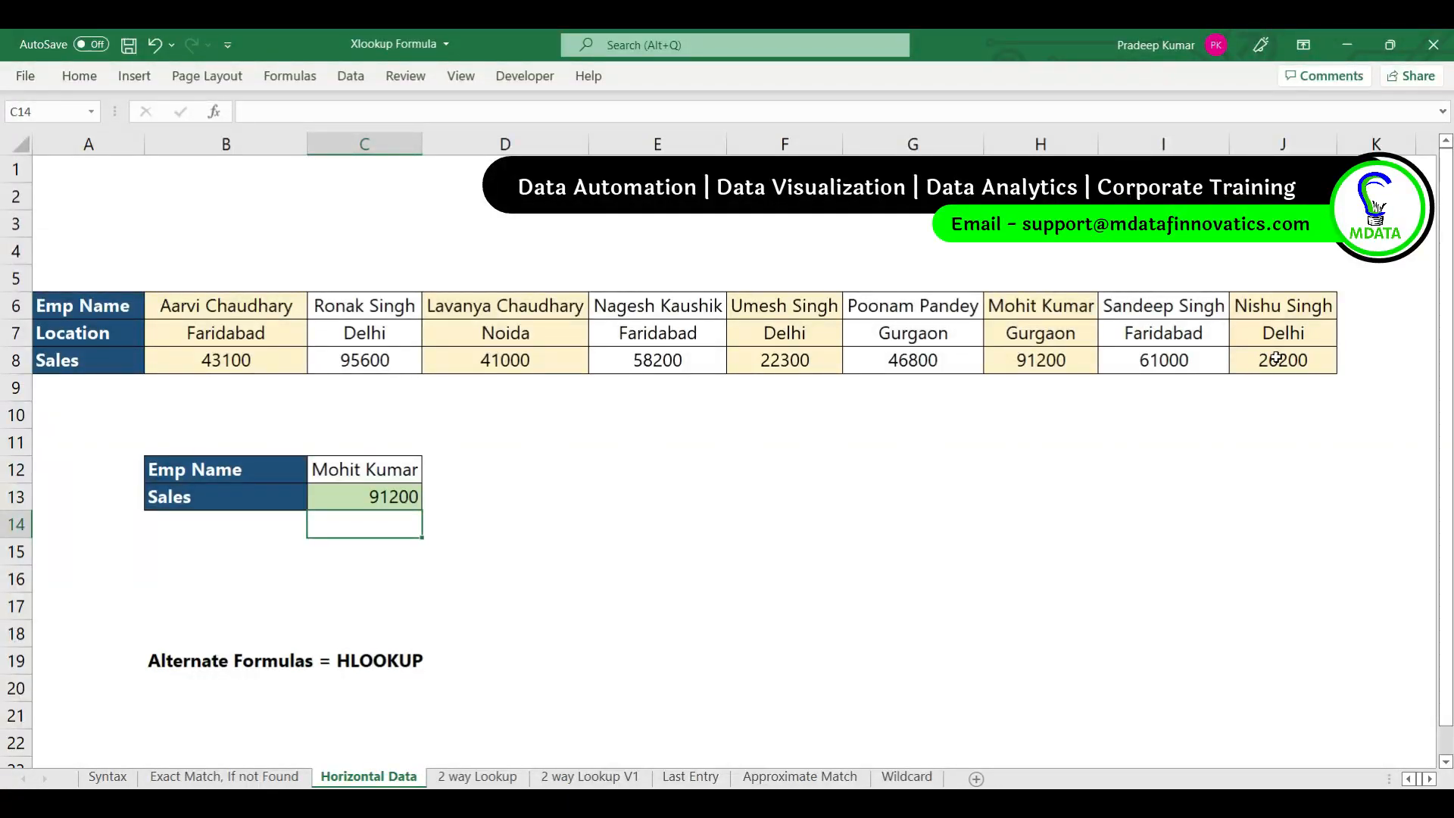